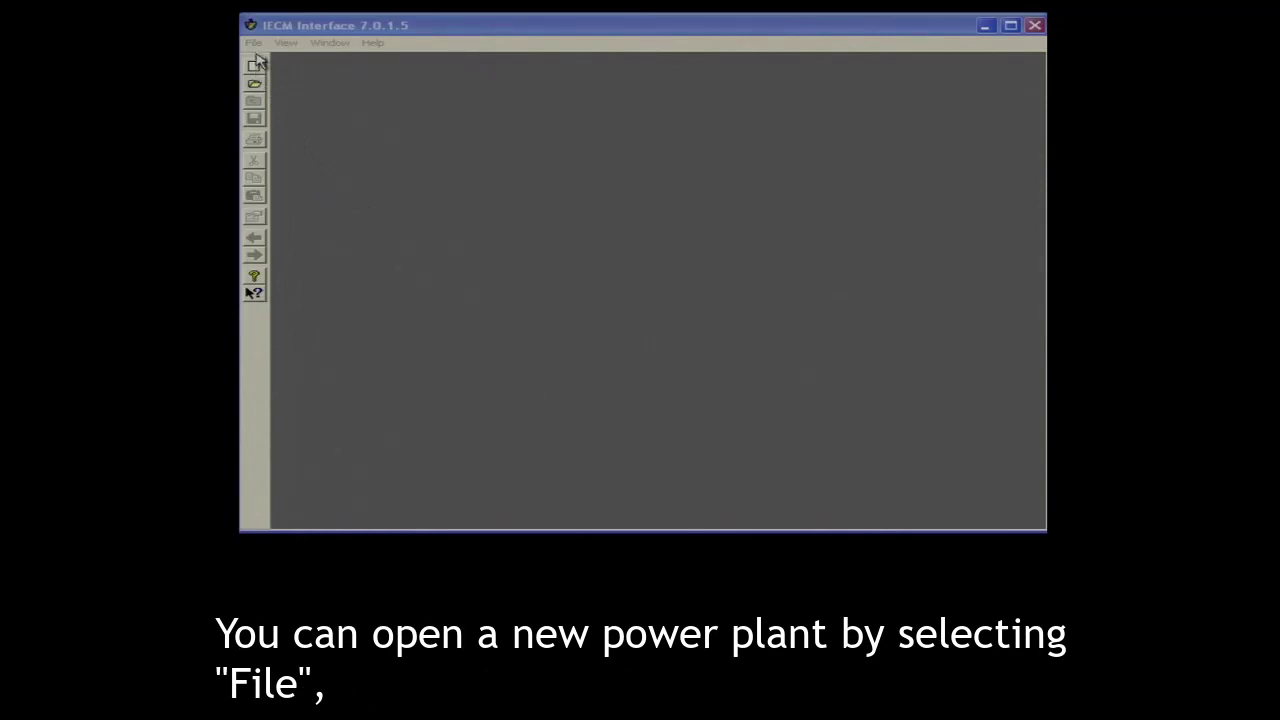
Create a new session with the Pulverized Coal (PC) plant type and name it PC-RETROFIT.
left_click(253, 42)
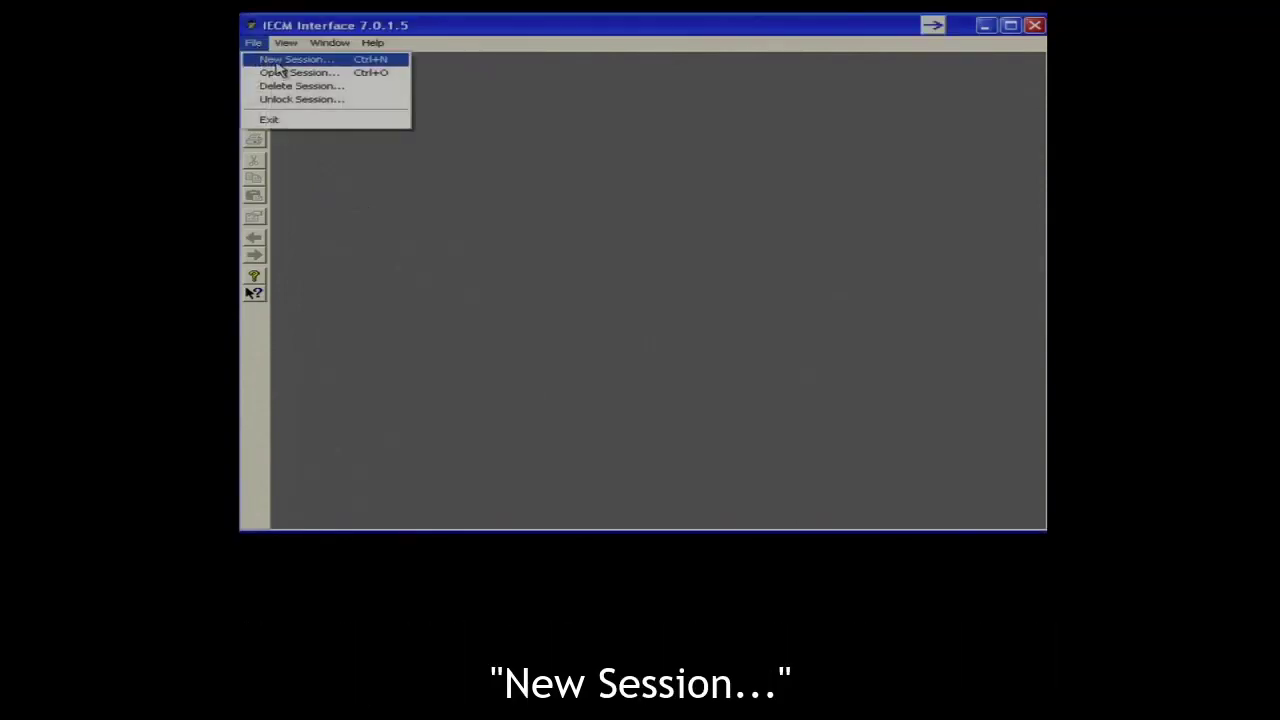
left_click(277, 62)
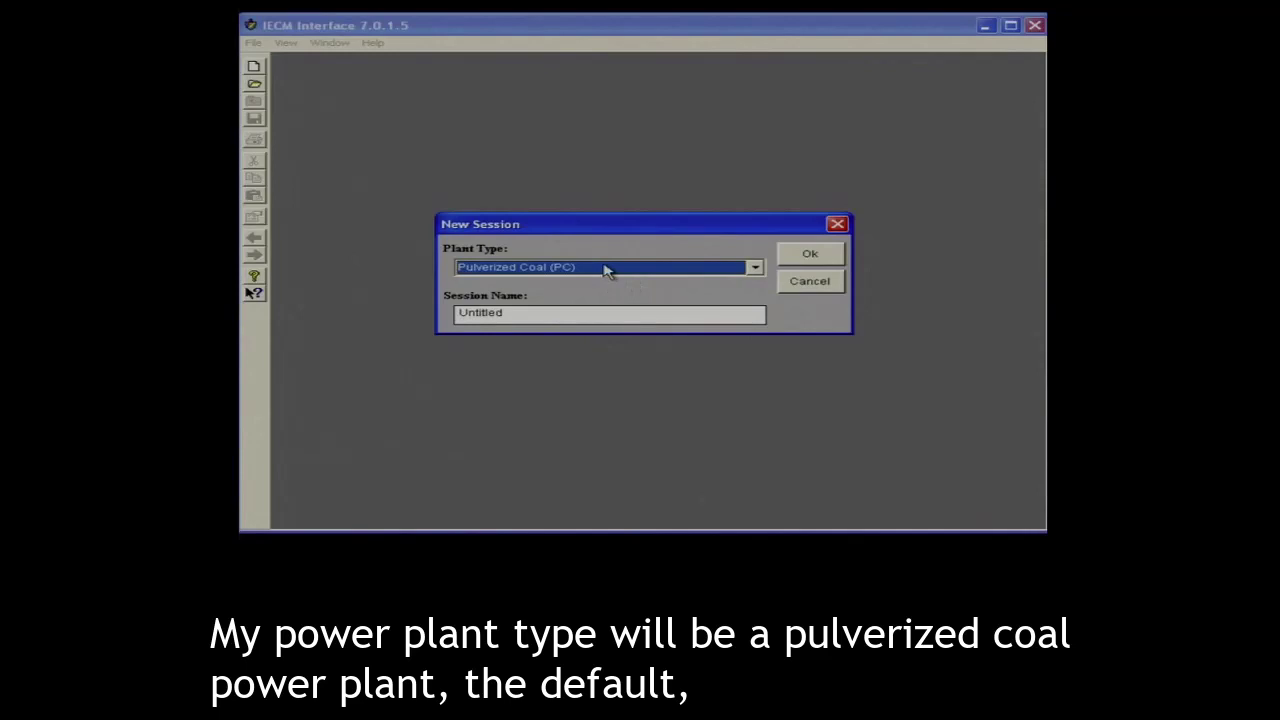
left_click_drag(519, 313, 460, 314)
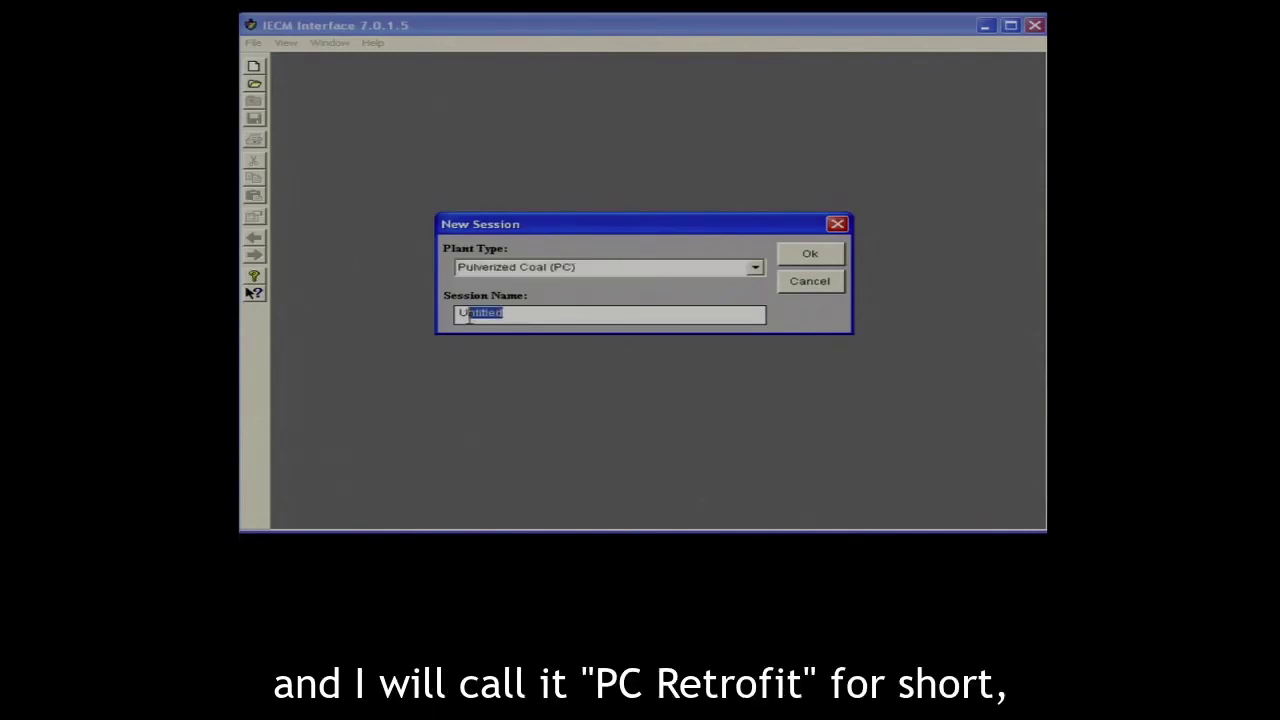
type("PC-RETROFIT")
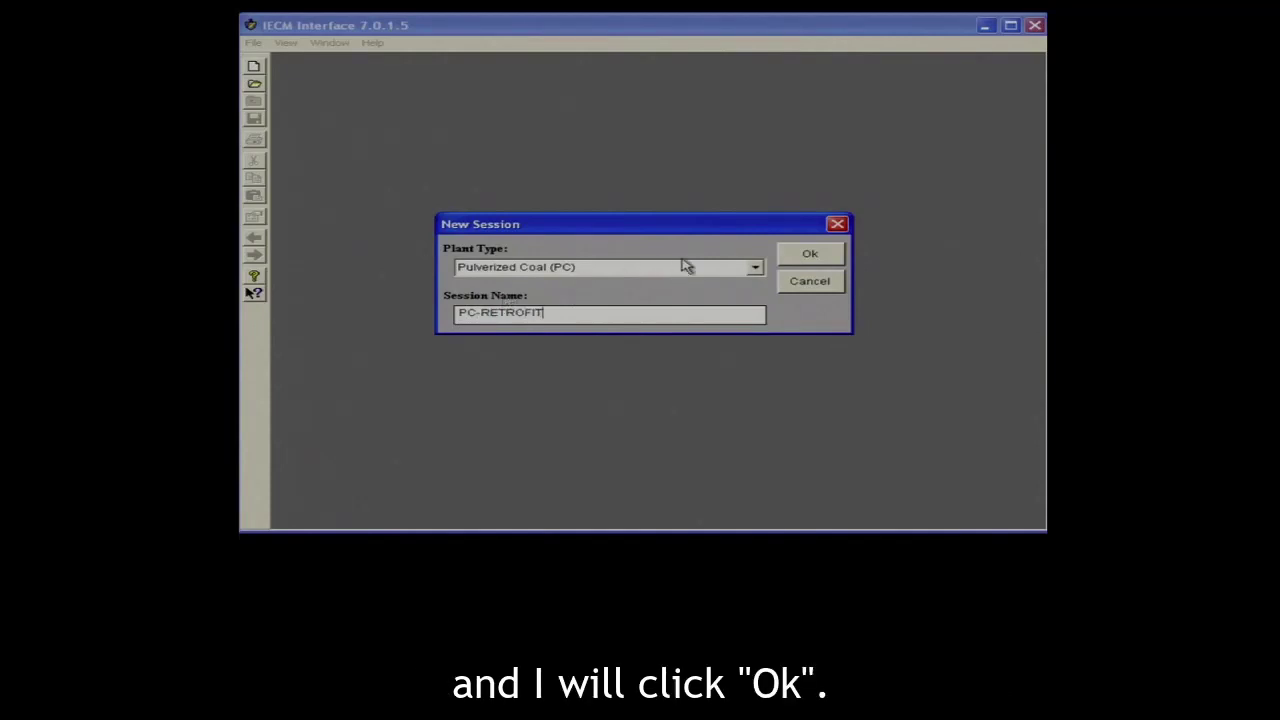
left_click(810, 256)
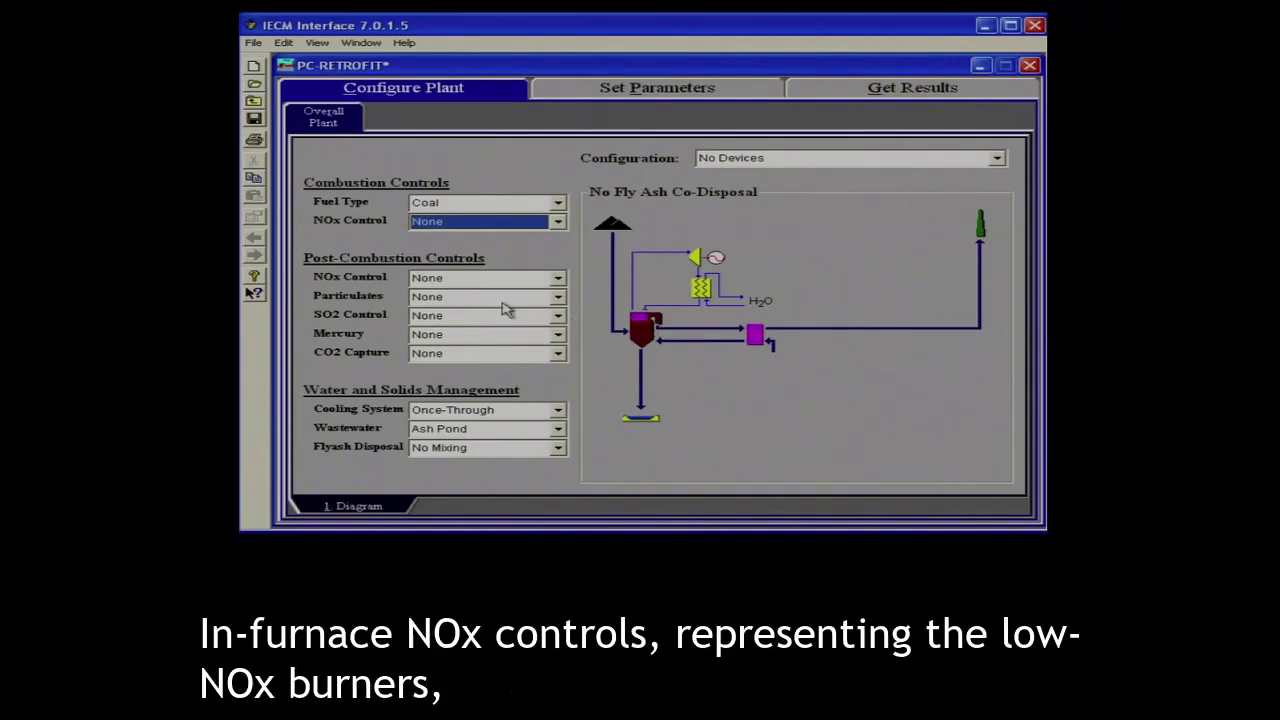
Configure the plant with In-Furnace Controls for combustion NOx control and a Cold-Side ESP for particulates.
left_click(437, 226)
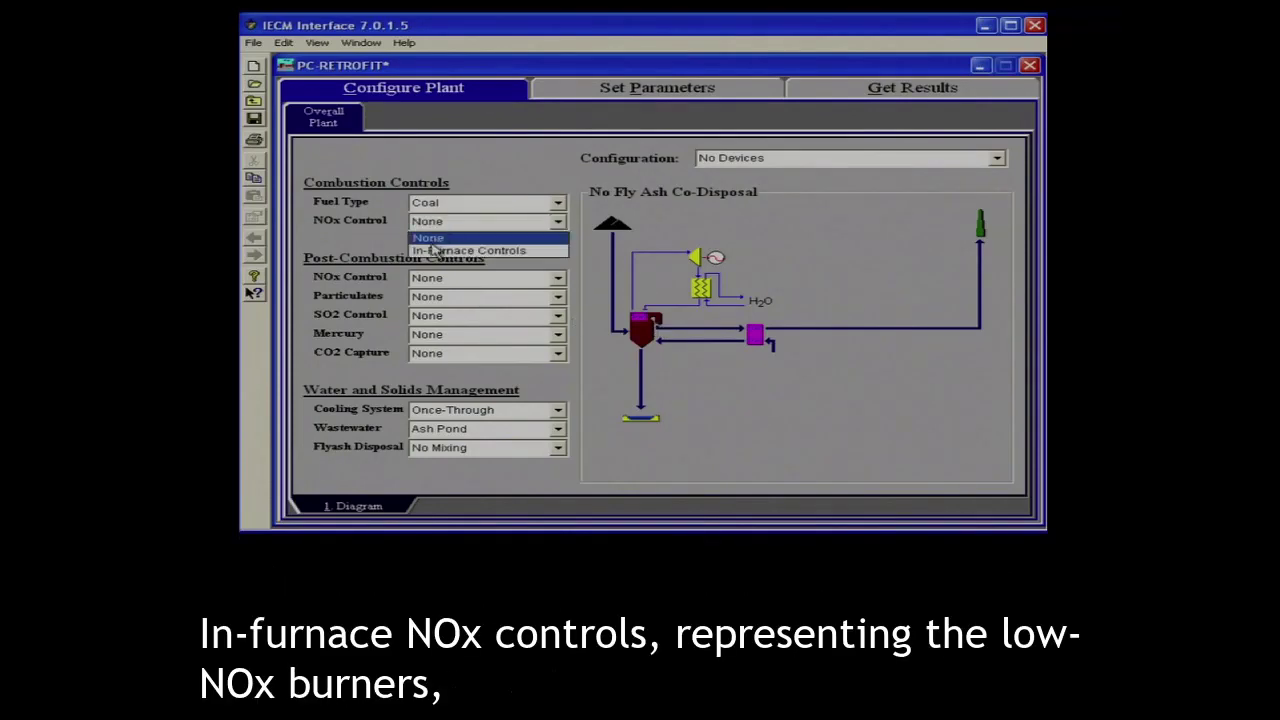
left_click(433, 244)
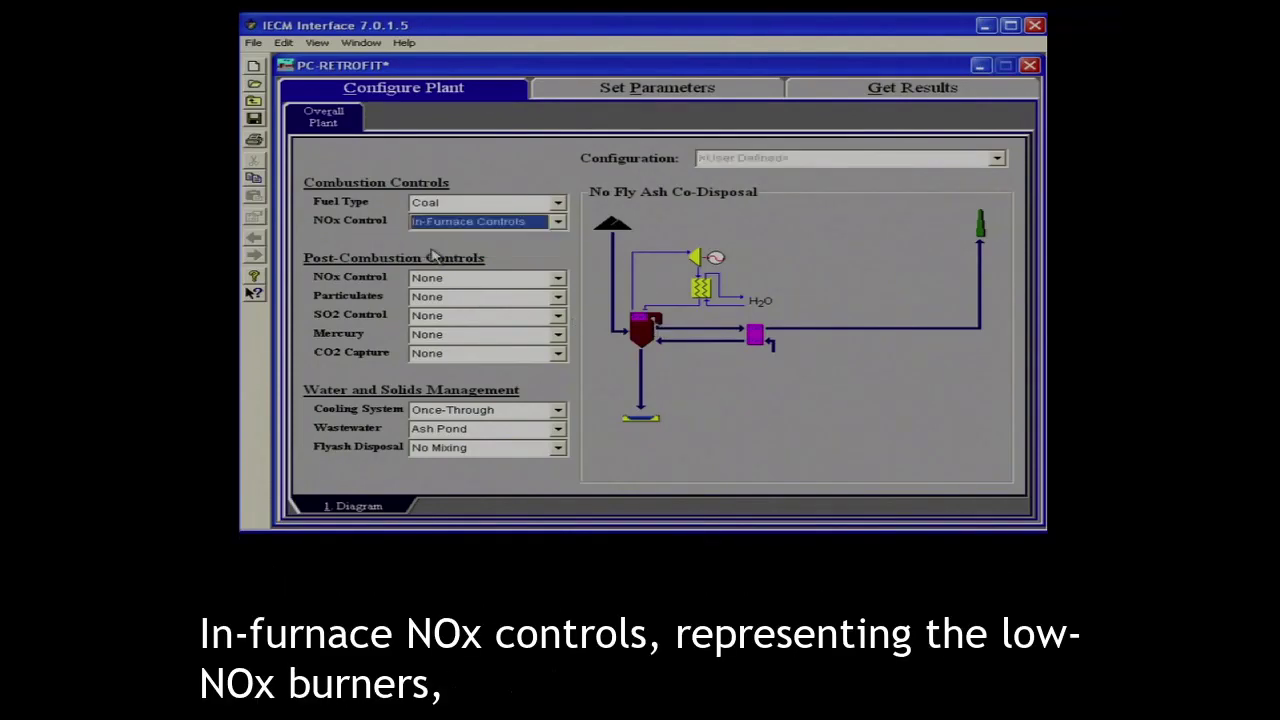
left_click(502, 300)
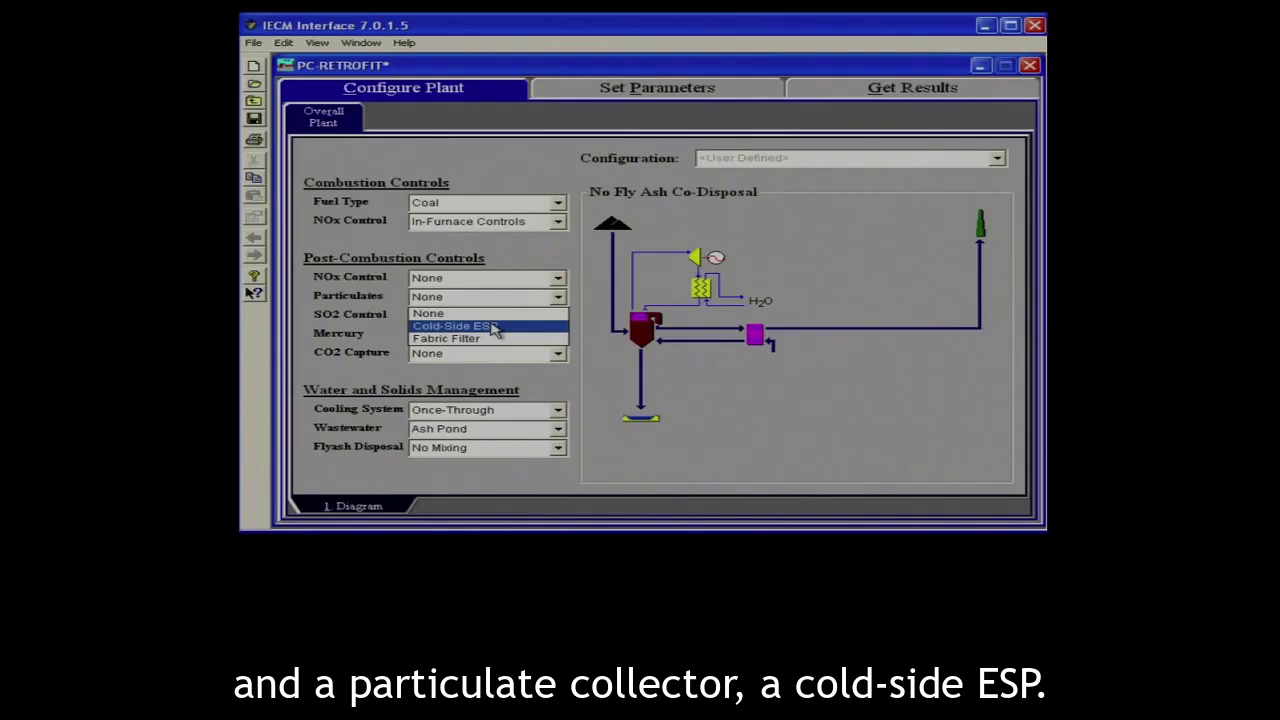
left_click(495, 328)
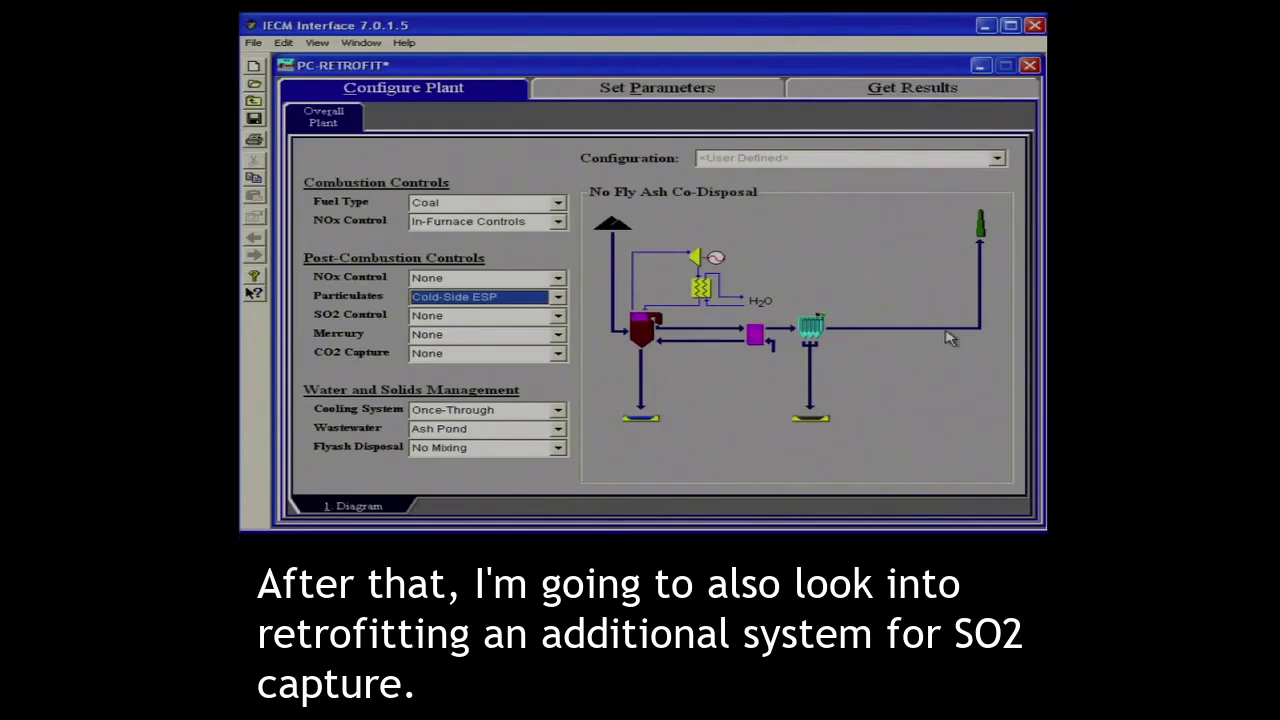
Review the default parameters for the overall plant's performance, financing and O&M costs, and for the fuel's properties and cost.
left_click(255, 256)
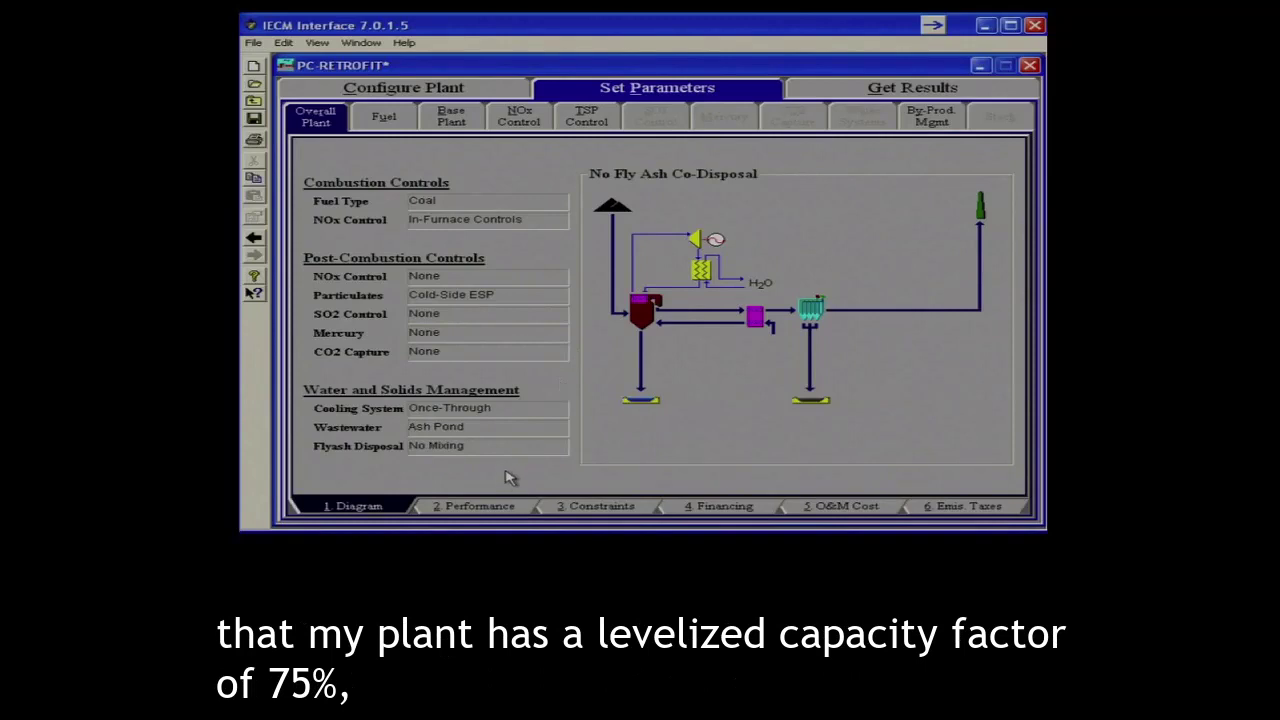
left_click(478, 508)
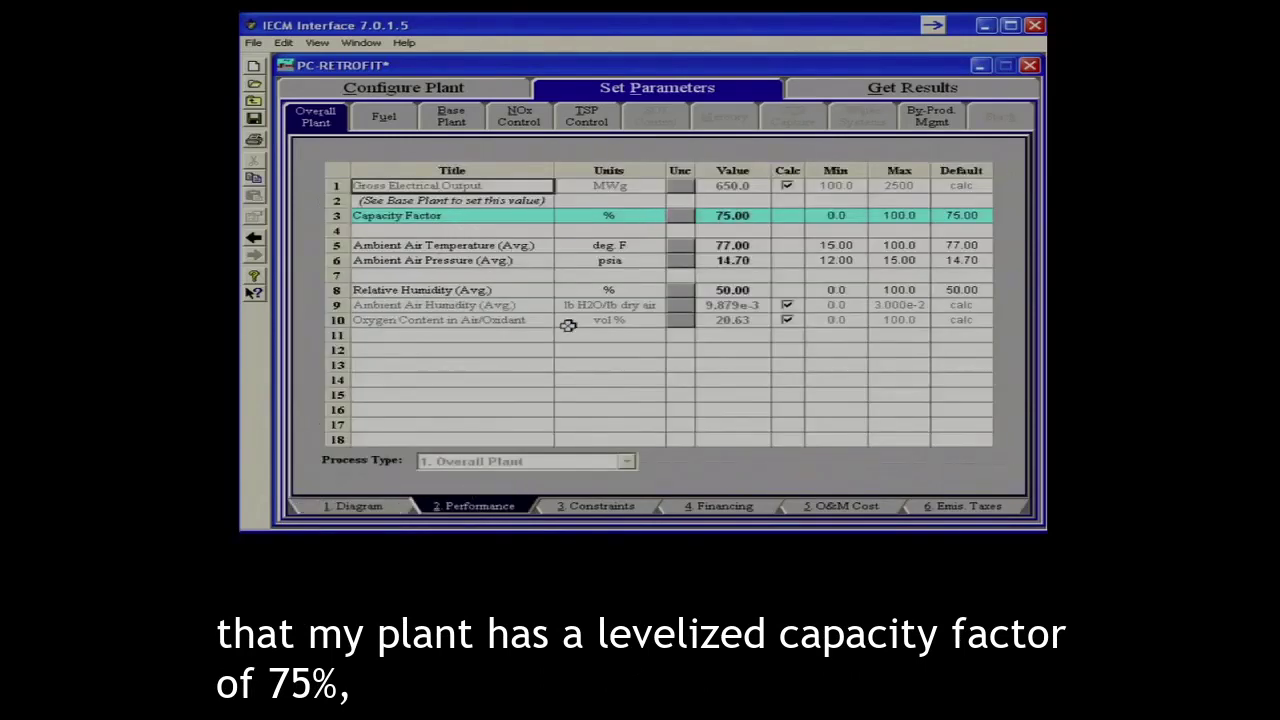
left_click(692, 508)
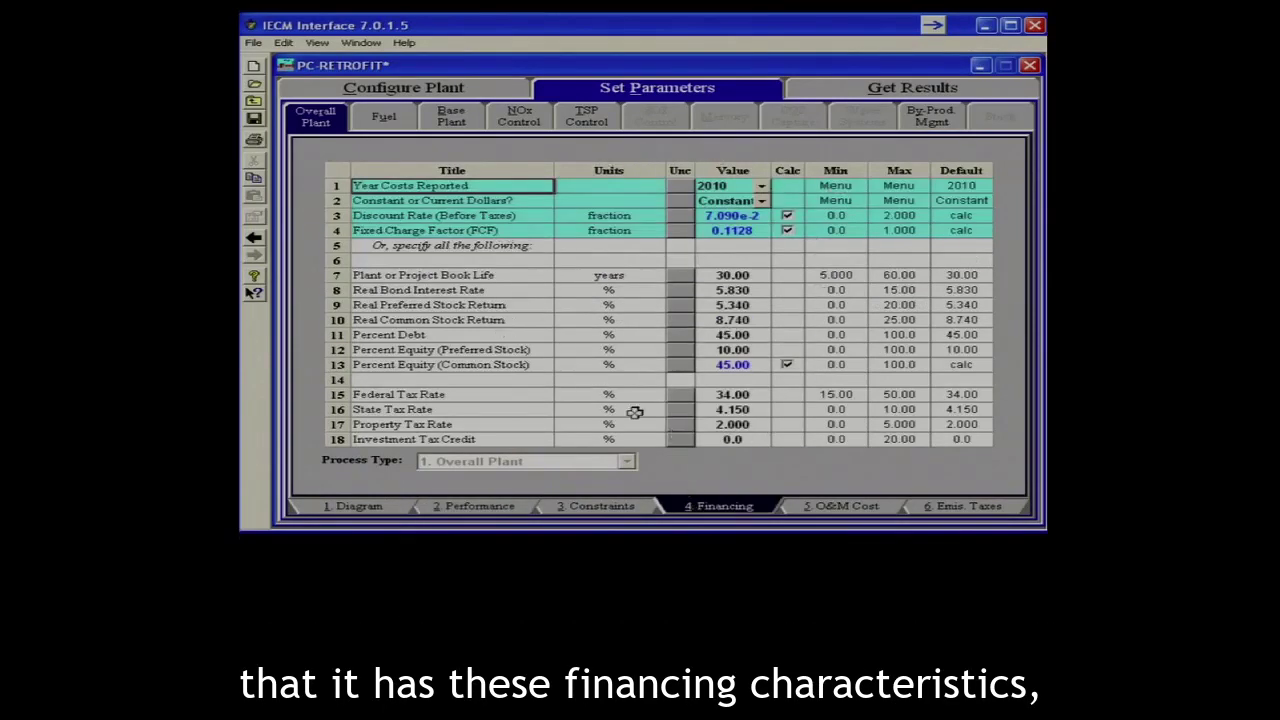
left_click(822, 508)
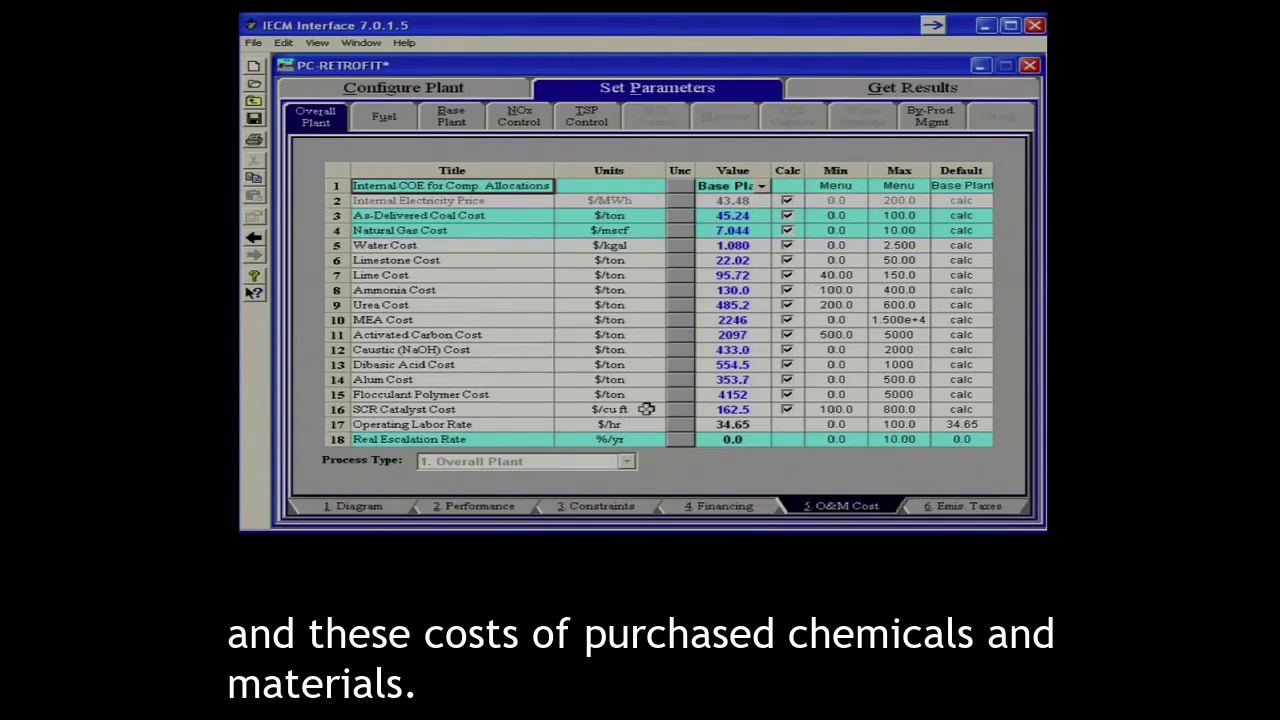
left_click(383, 114)
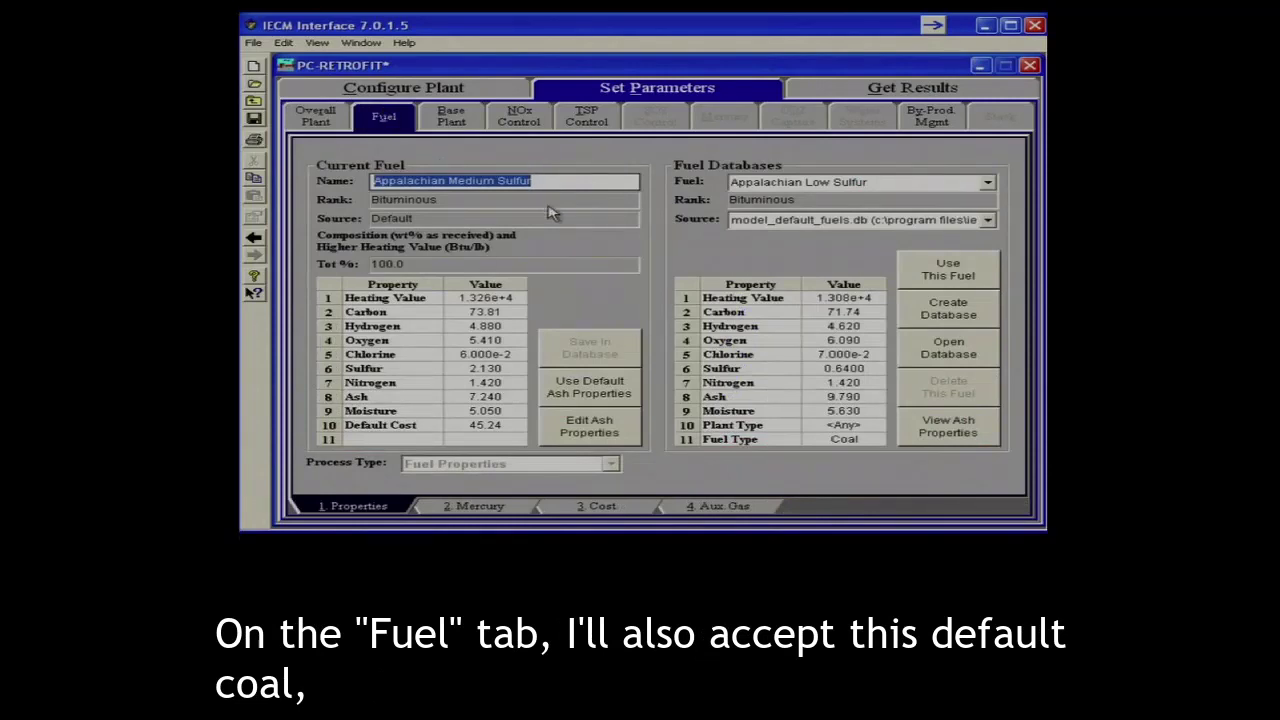
left_click(588, 508)
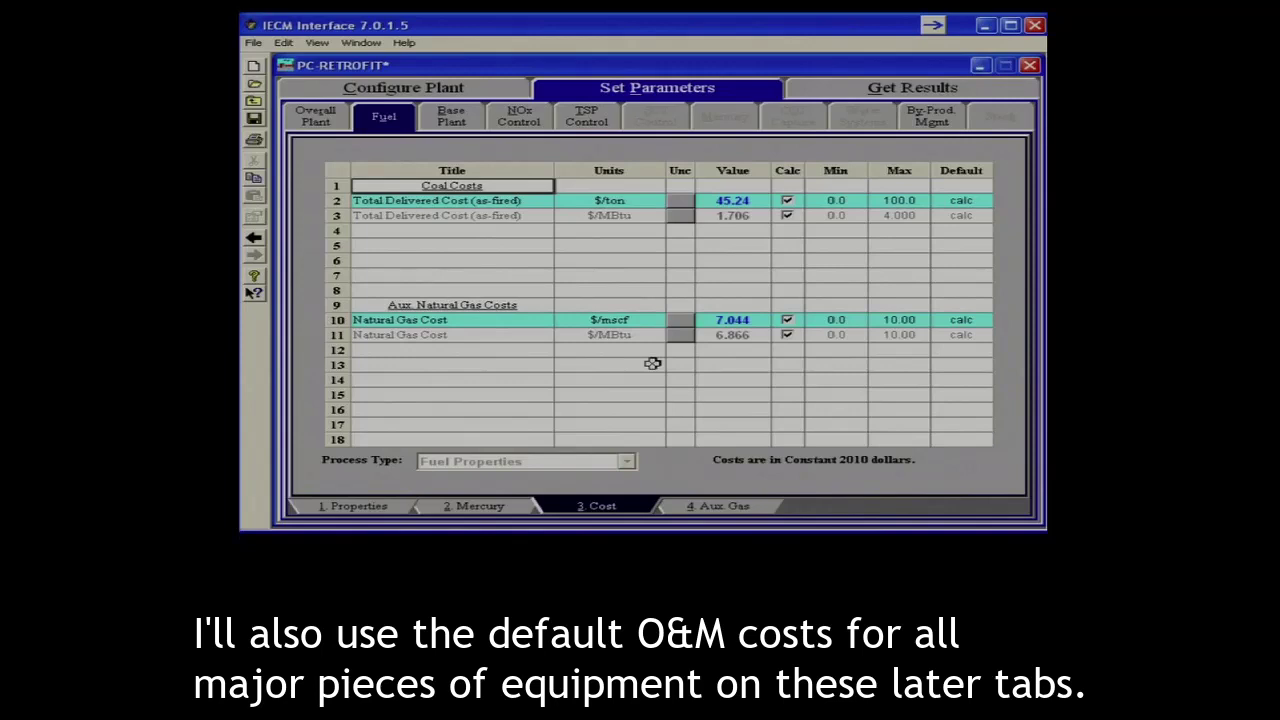
Review the default O&M cost parameters of the base plant, the NOx control and the TSP control.
left_click(451, 120)
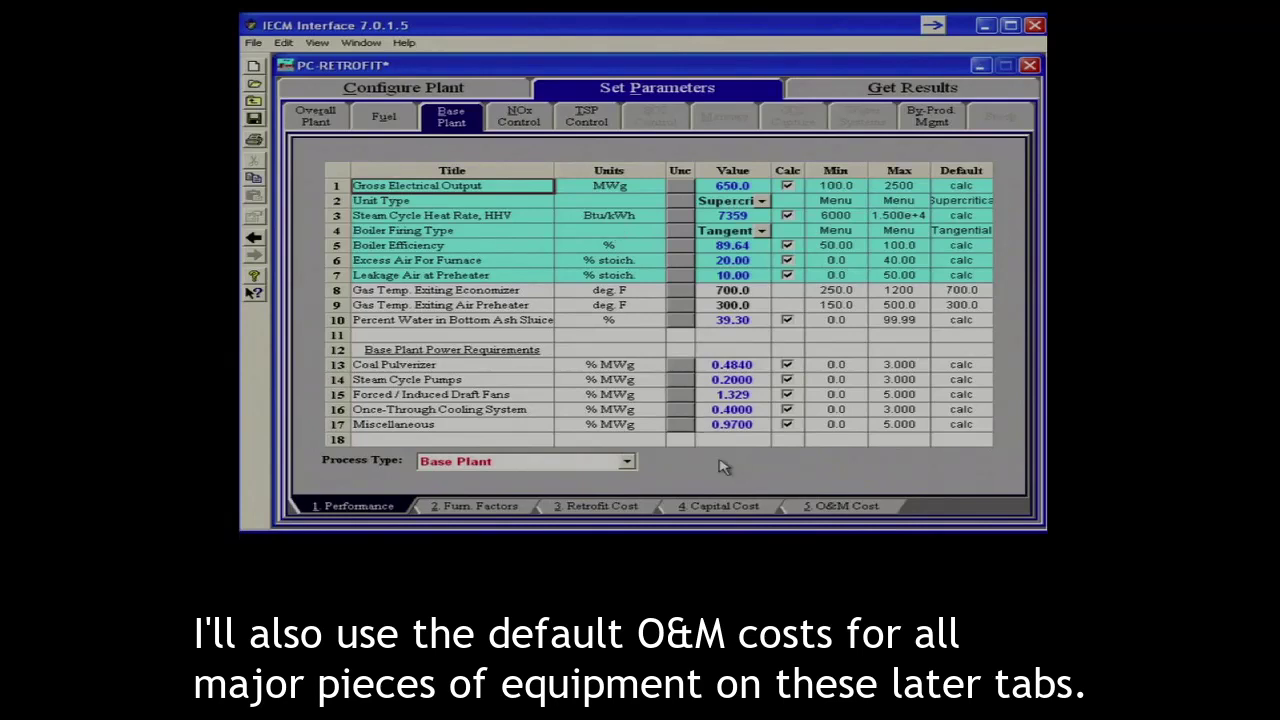
left_click(812, 508)
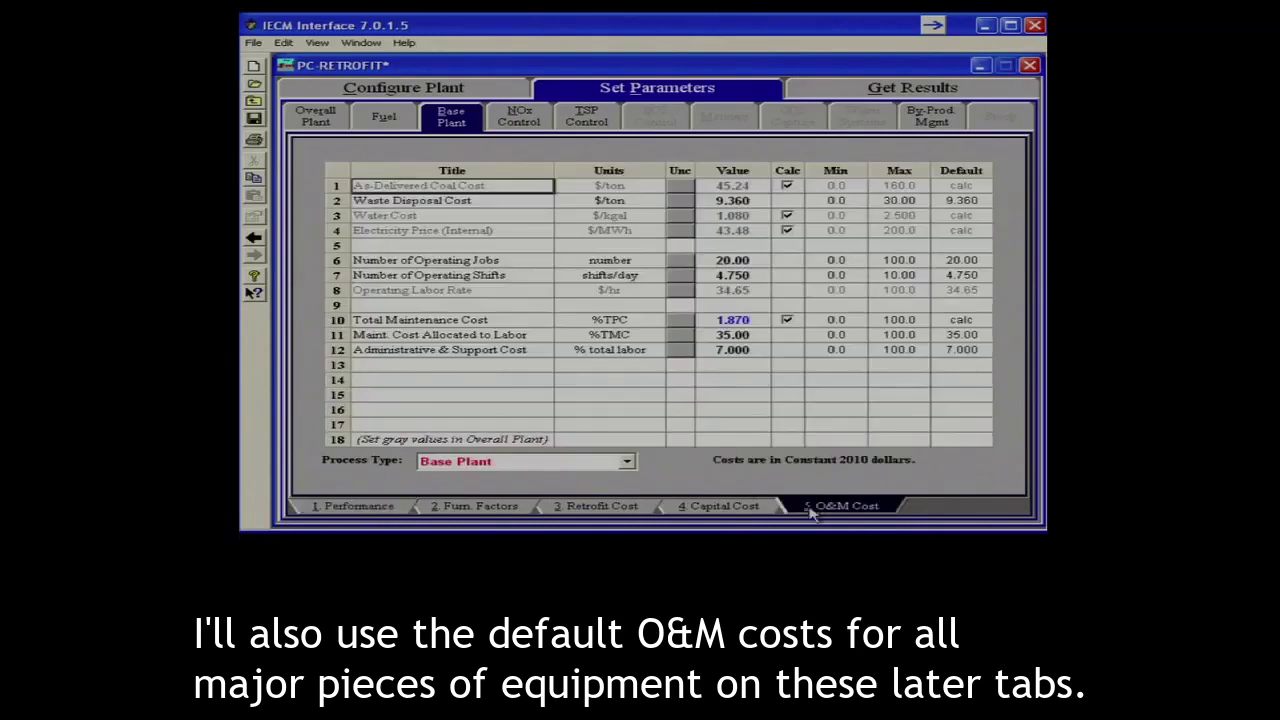
left_click(530, 120)
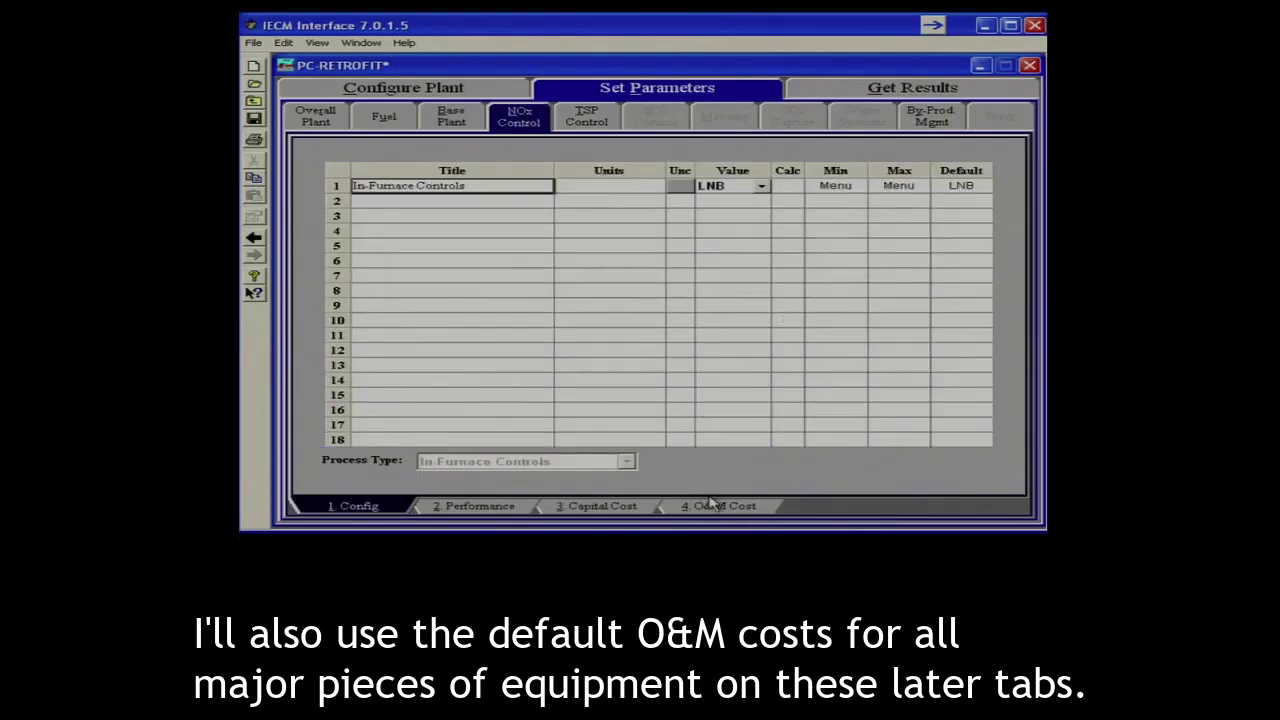
left_click(716, 506)
left_click(588, 113)
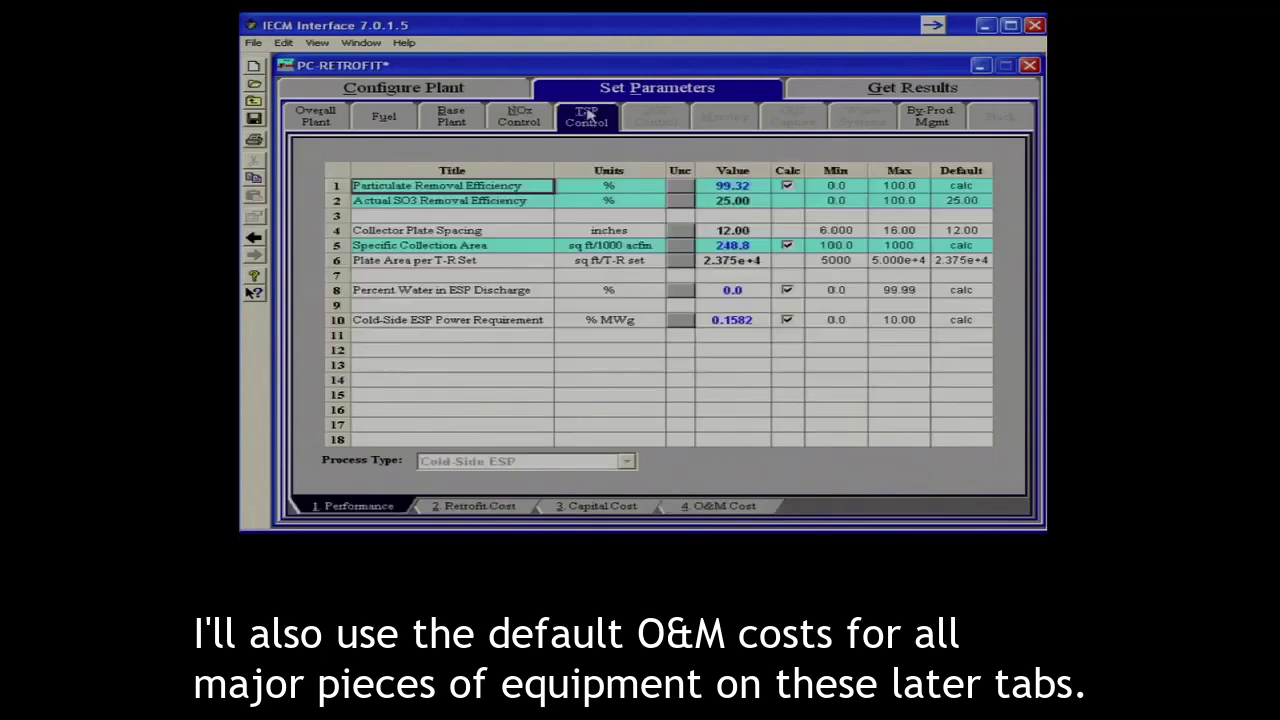
left_click(710, 508)
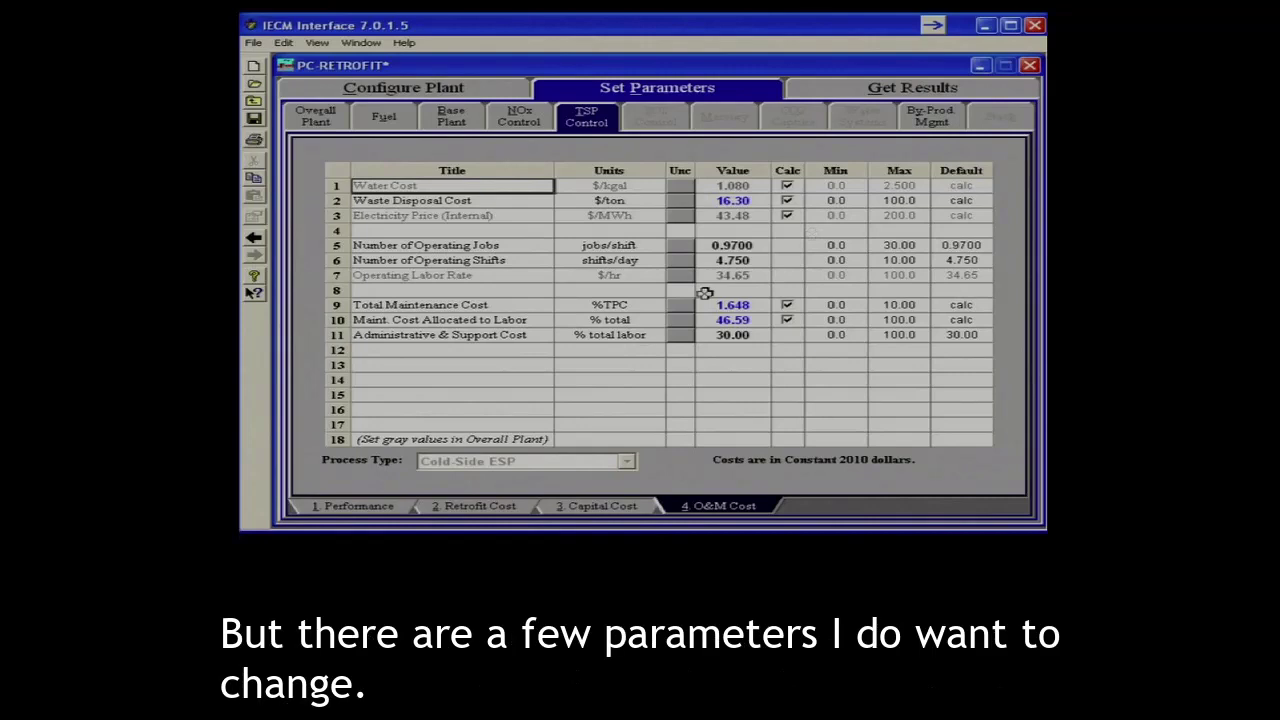
Set the base plant's unit type to Sub-Critical and override its calculated gross electrical output with 500 MWg.
left_click(452, 118)
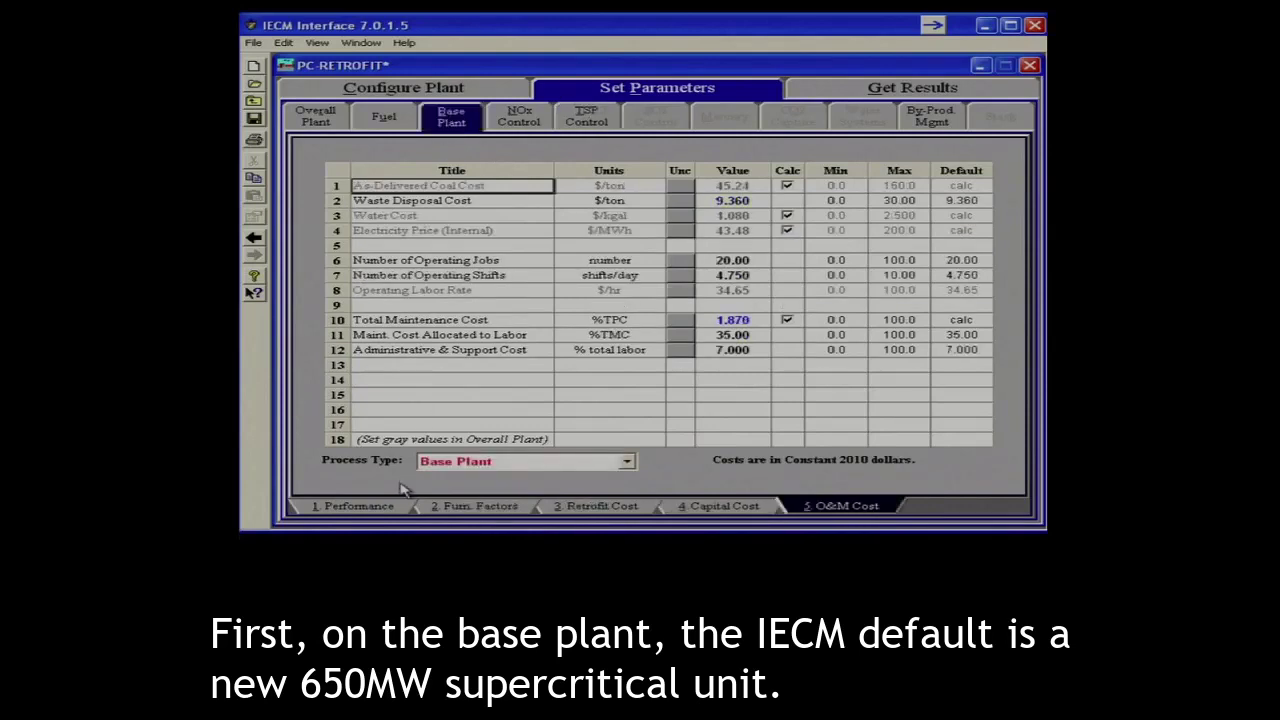
left_click(379, 510)
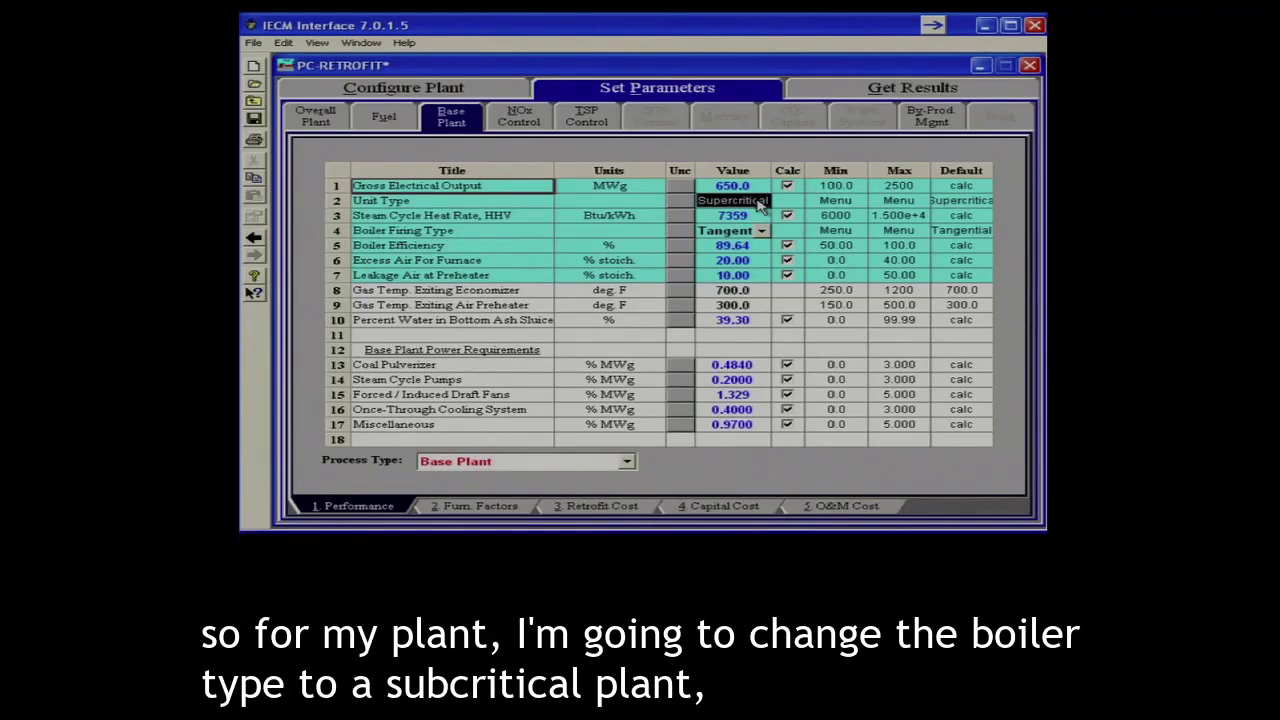
left_click(760, 203)
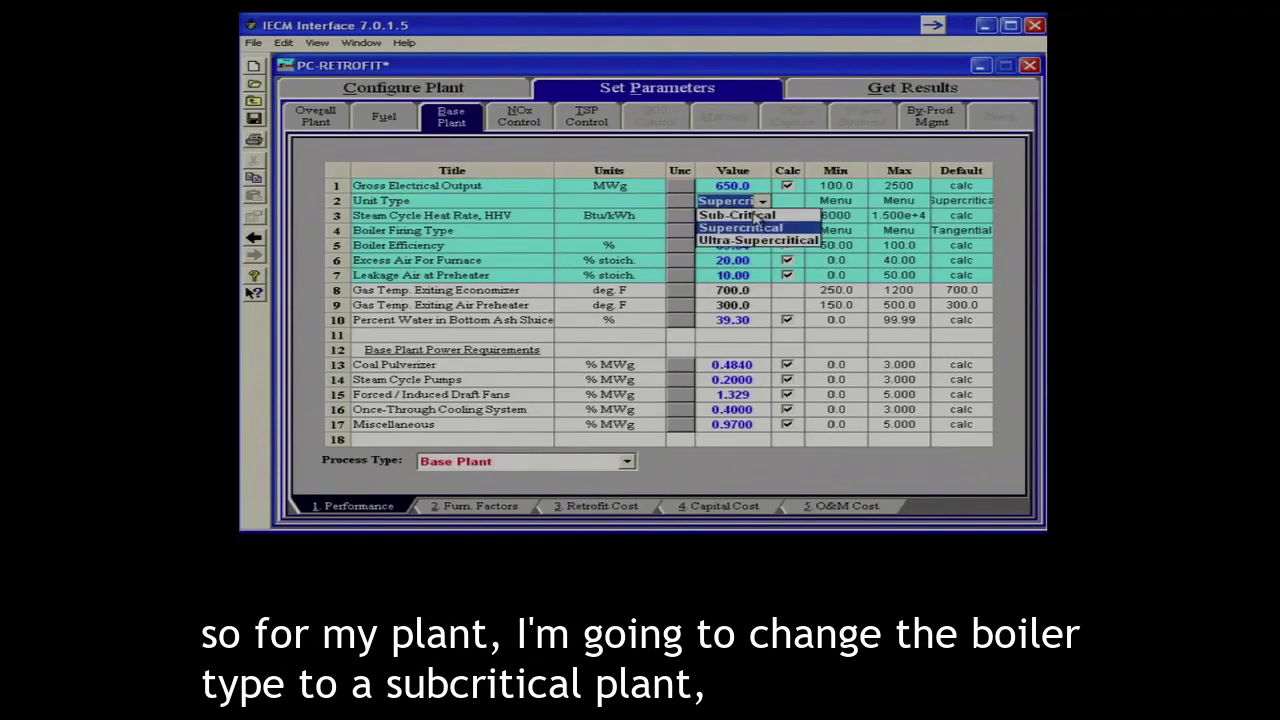
left_click(745, 215)
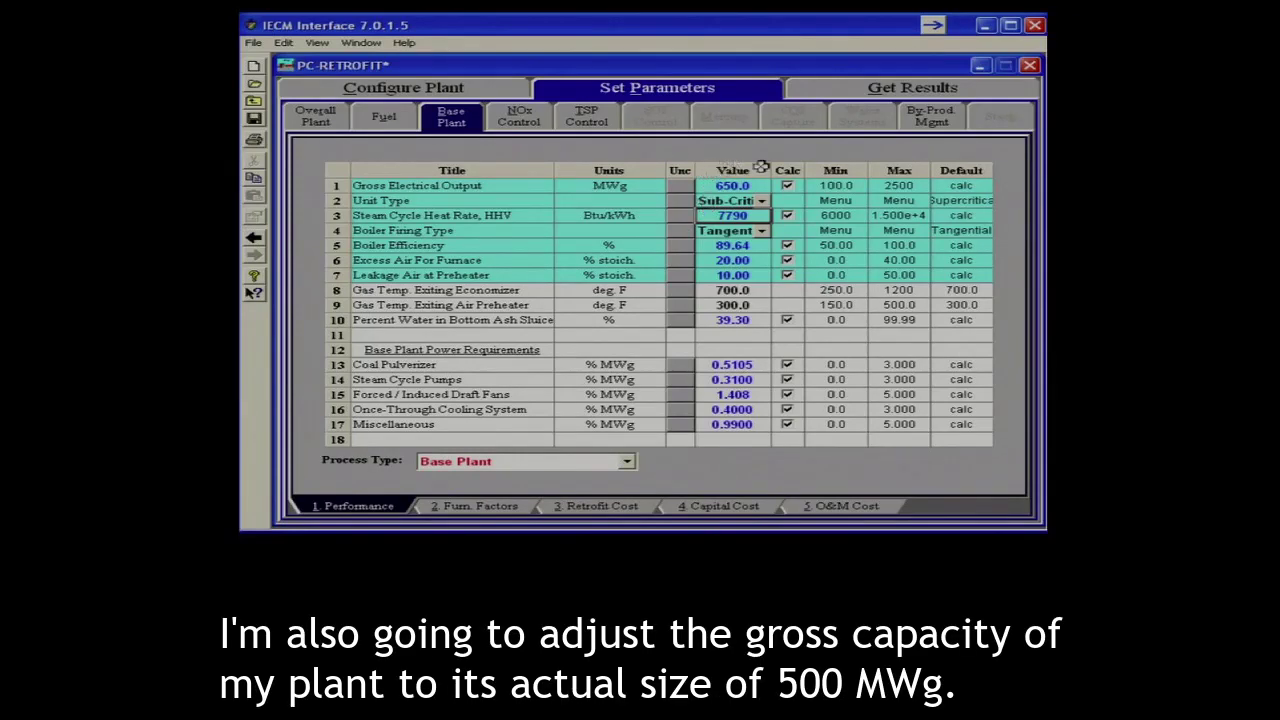
left_click(787, 186)
left_click(752, 185)
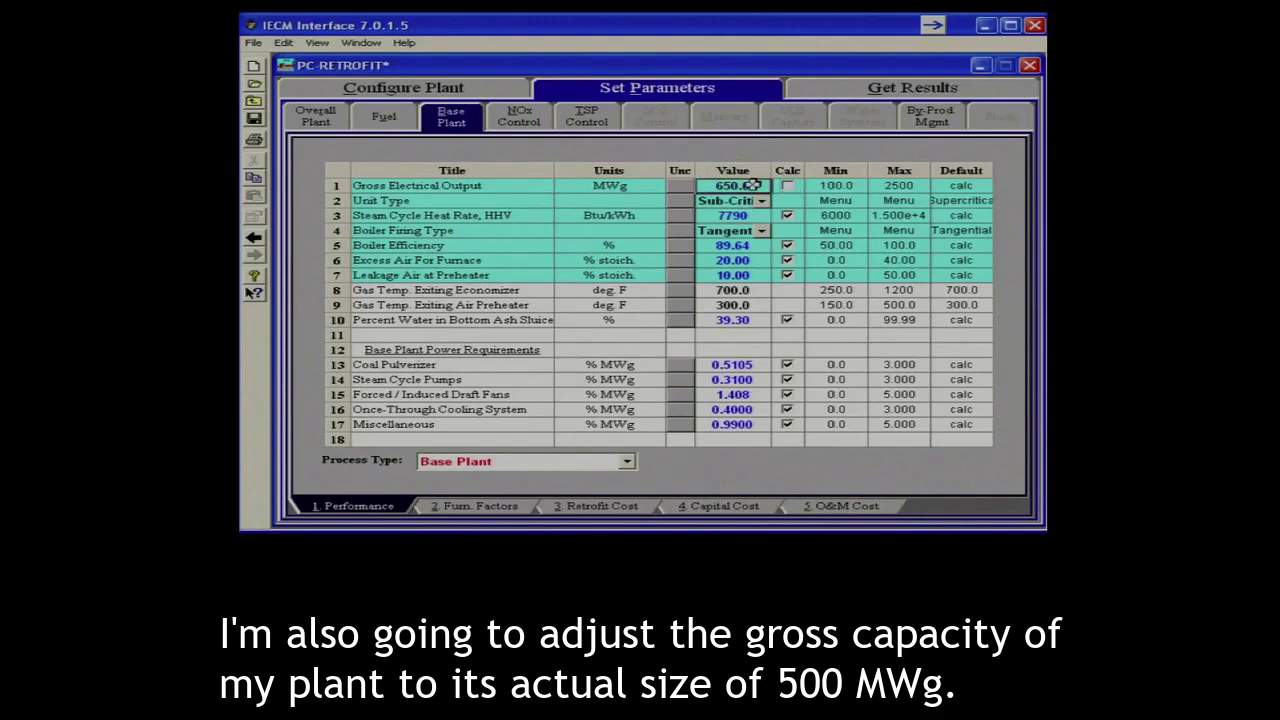
type("500")
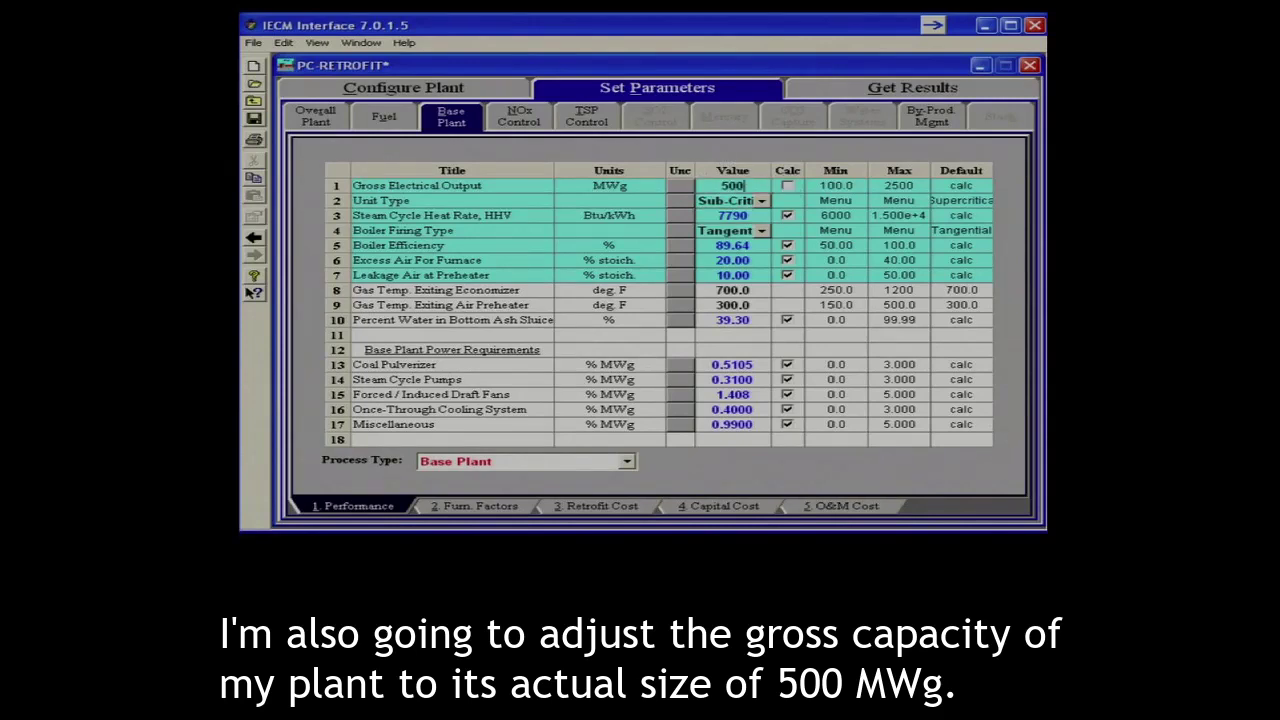
key("Return")
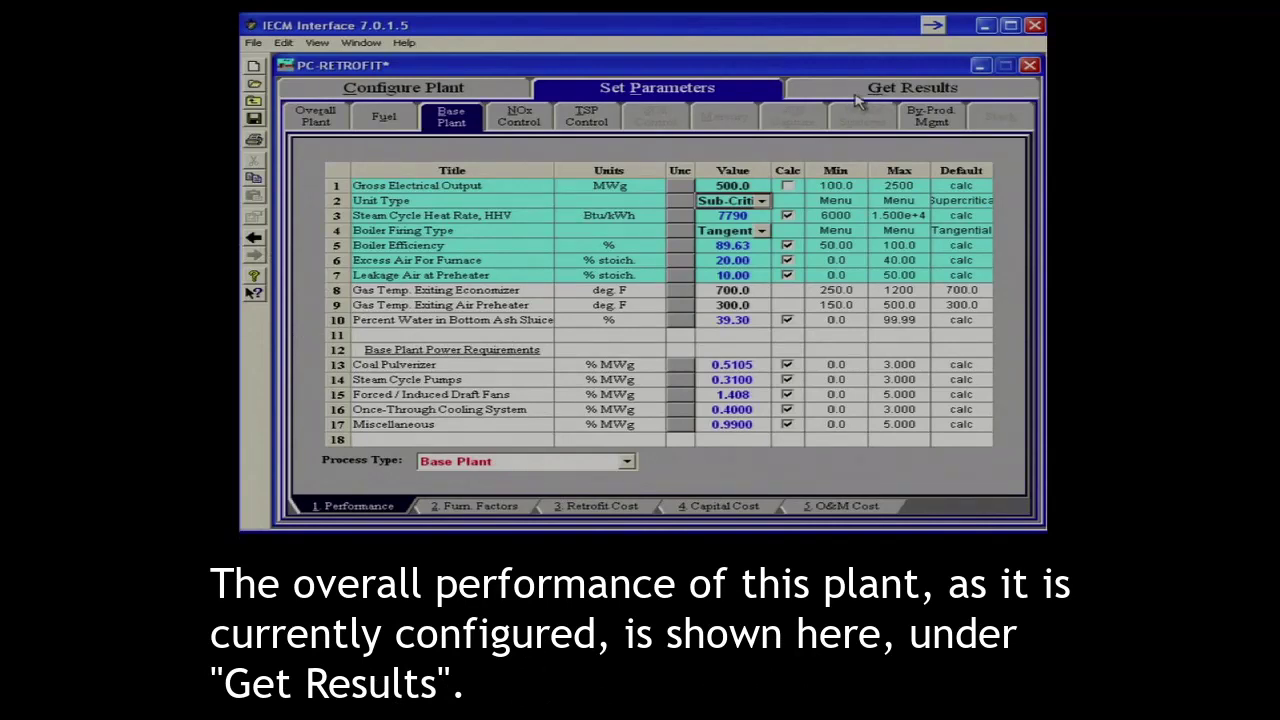
Examine the overall plant's performance results and cost summary.
left_click(857, 97)
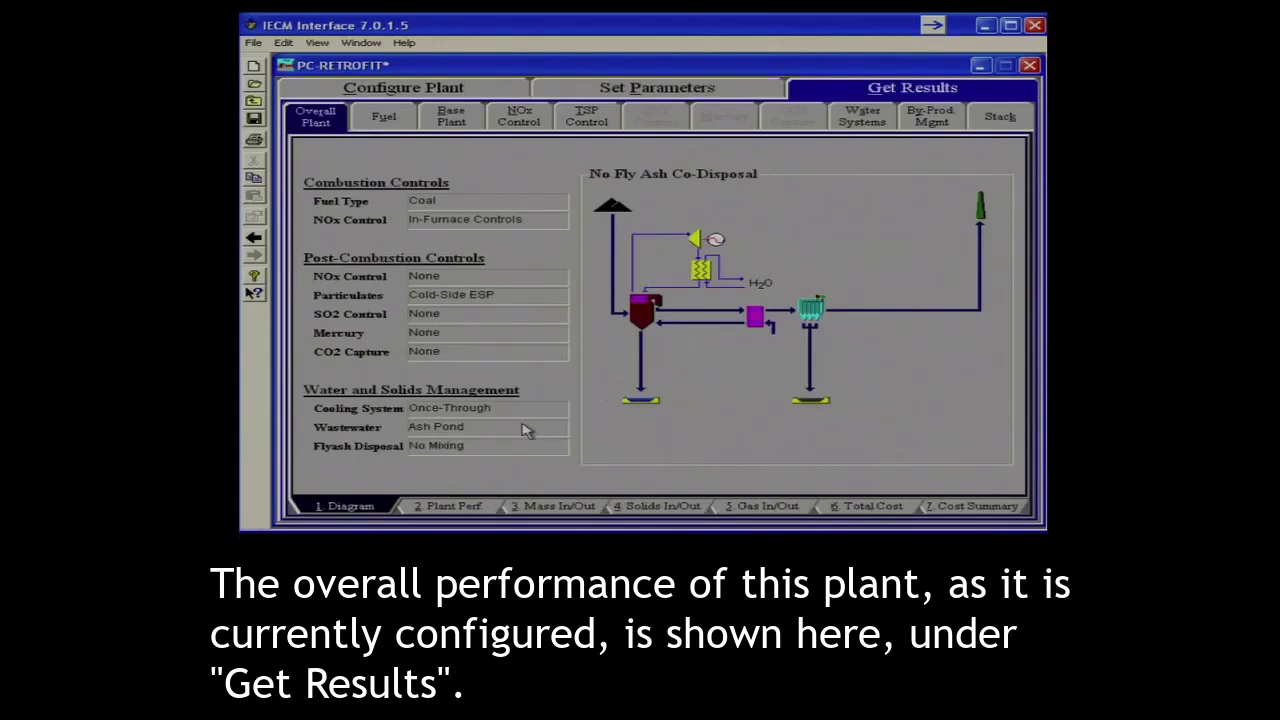
left_click(449, 508)
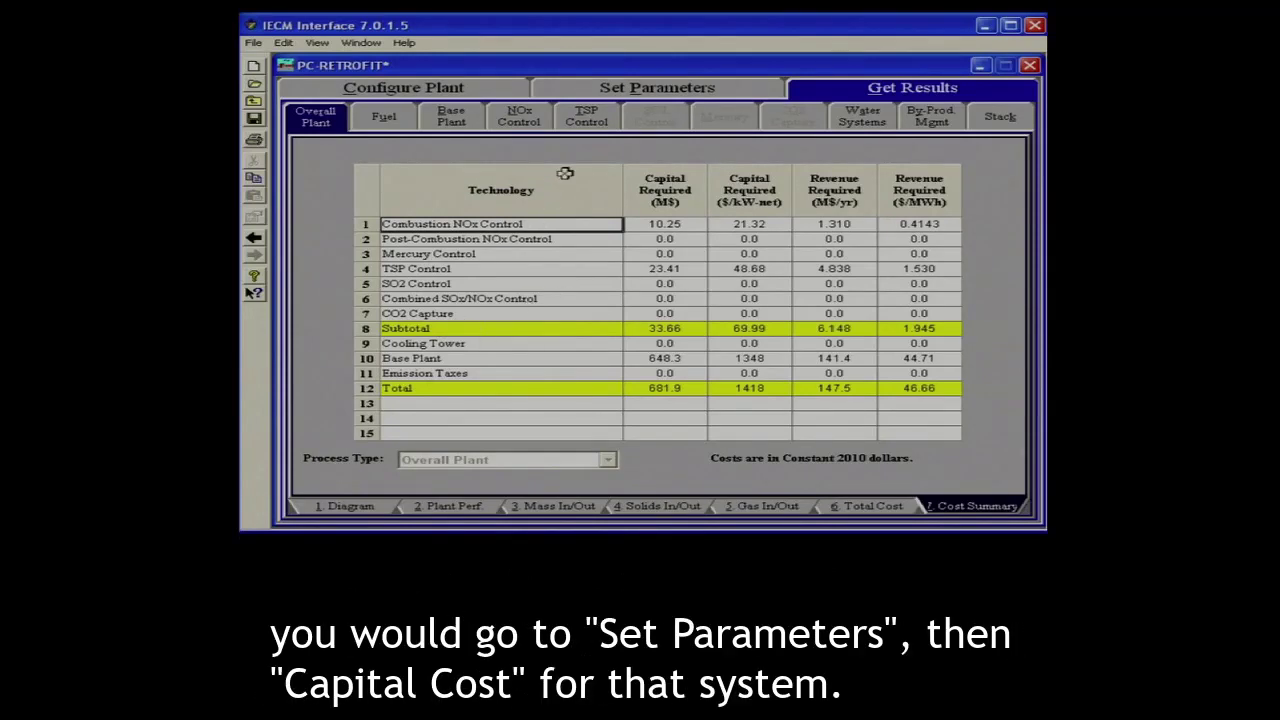
Set the base plant's % TCR Amortized to 100 in its capital cost parameters.
left_click(656, 88)
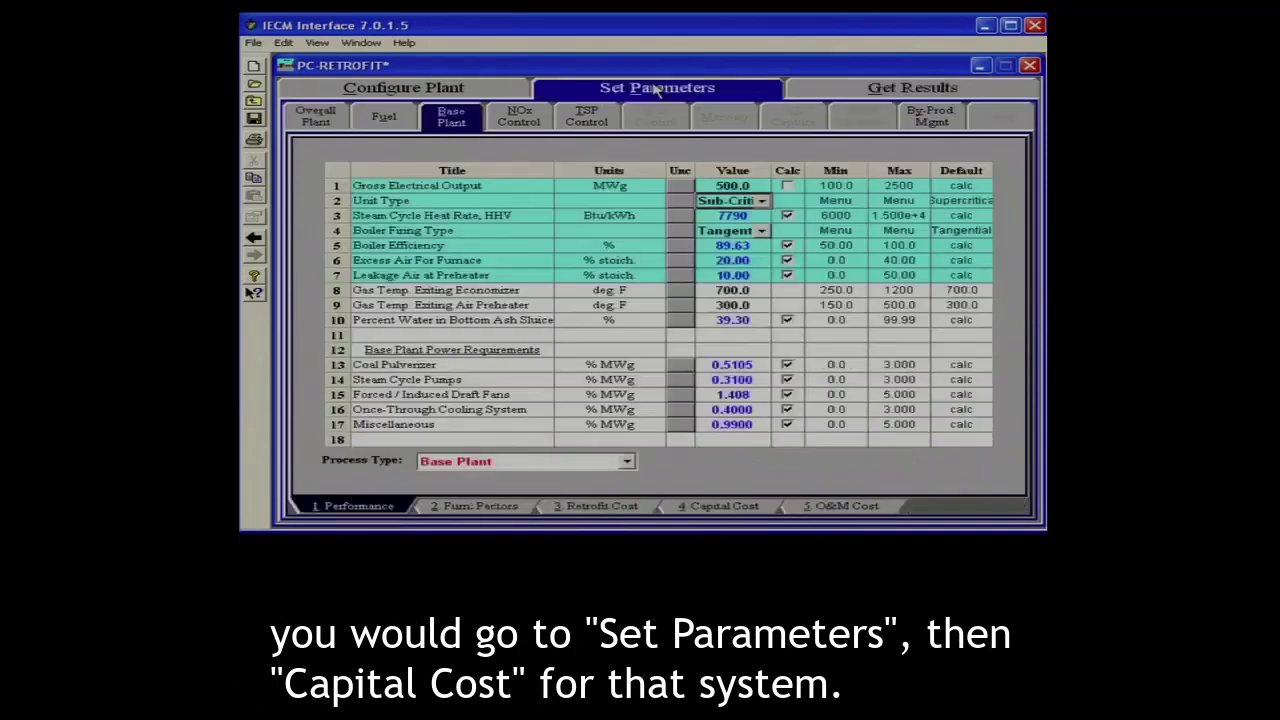
left_click(722, 506)
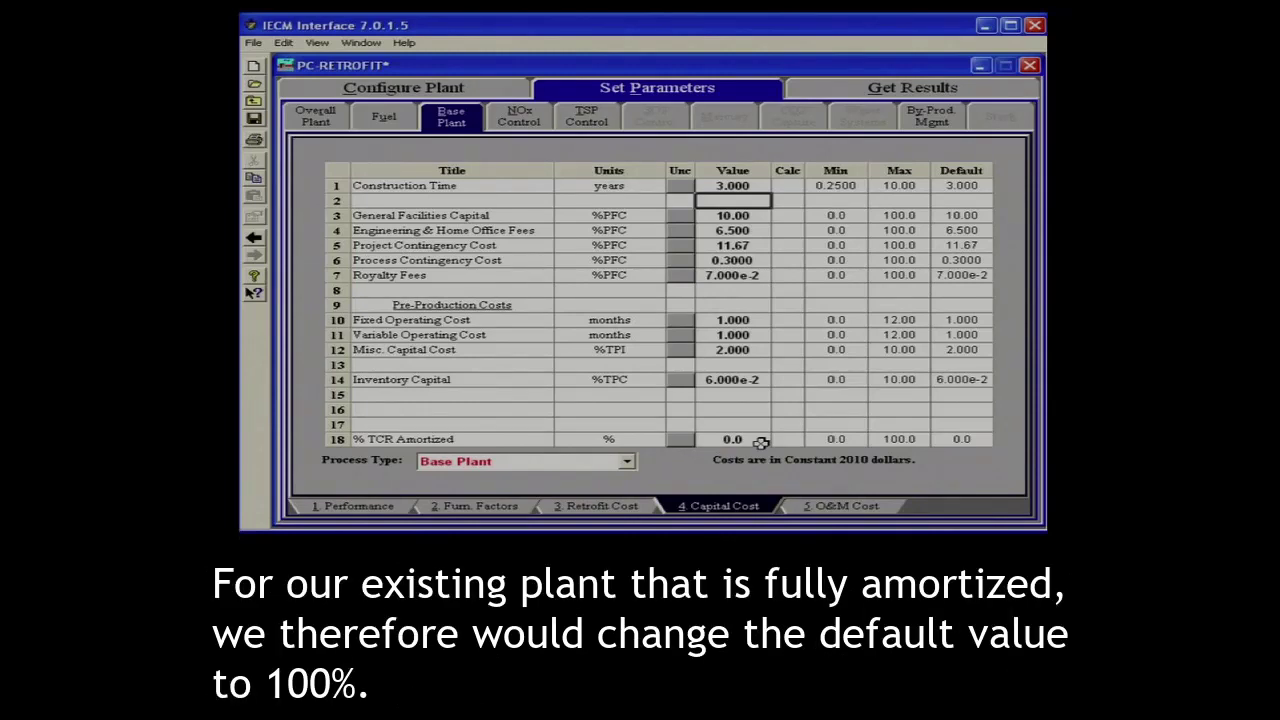
left_click(761, 441)
type("100")
key("Return")
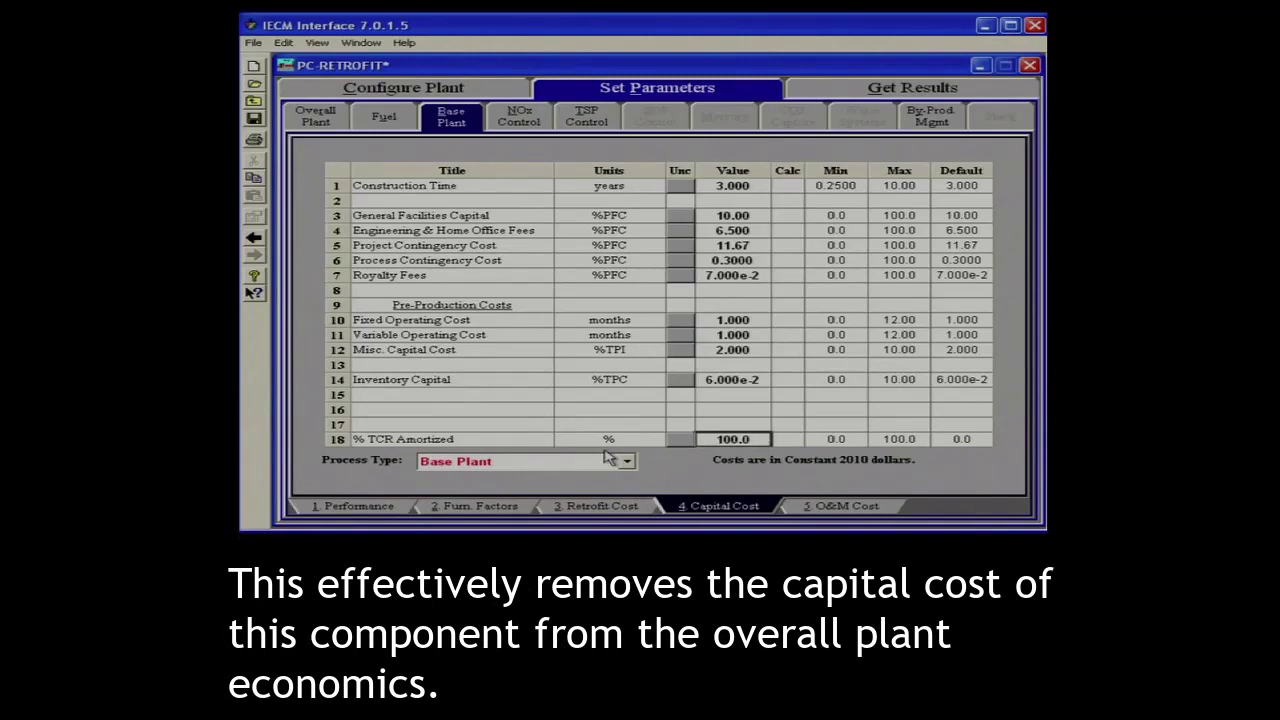
Set % TCR Amortized to 100 in the capital cost parameters of the in-furnace NOx controls.
left_click(530, 120)
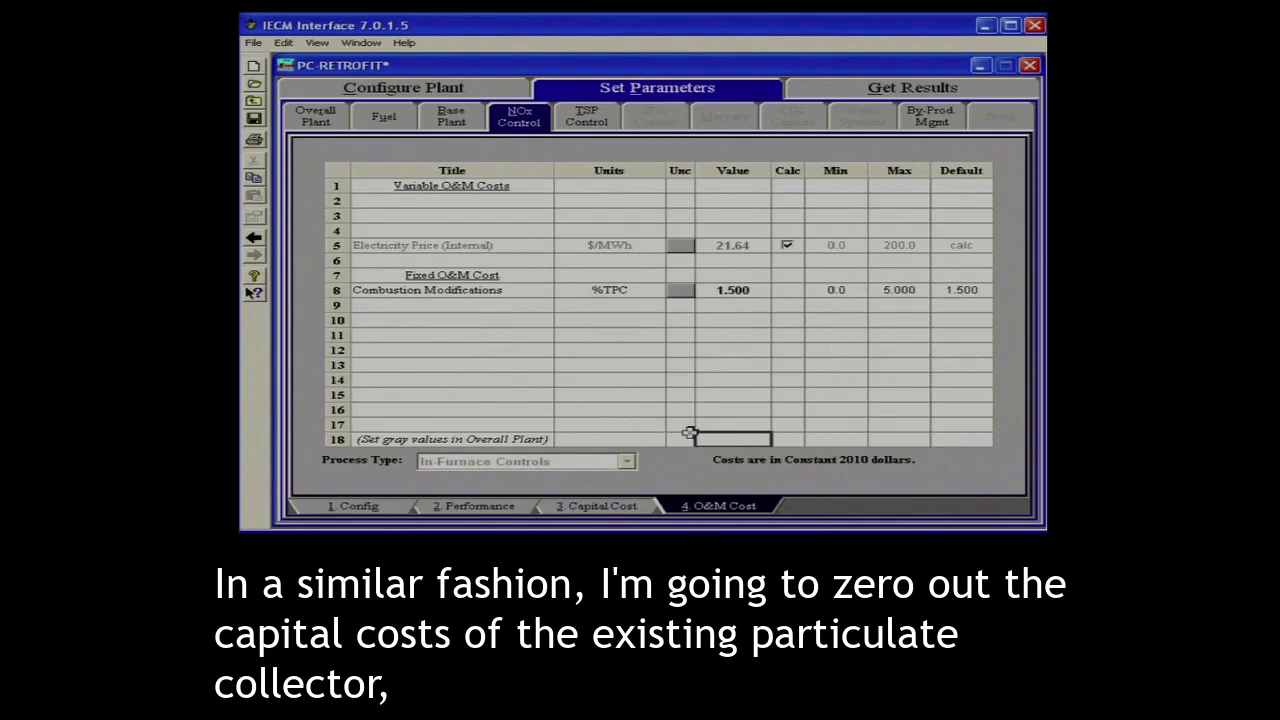
left_click(600, 506)
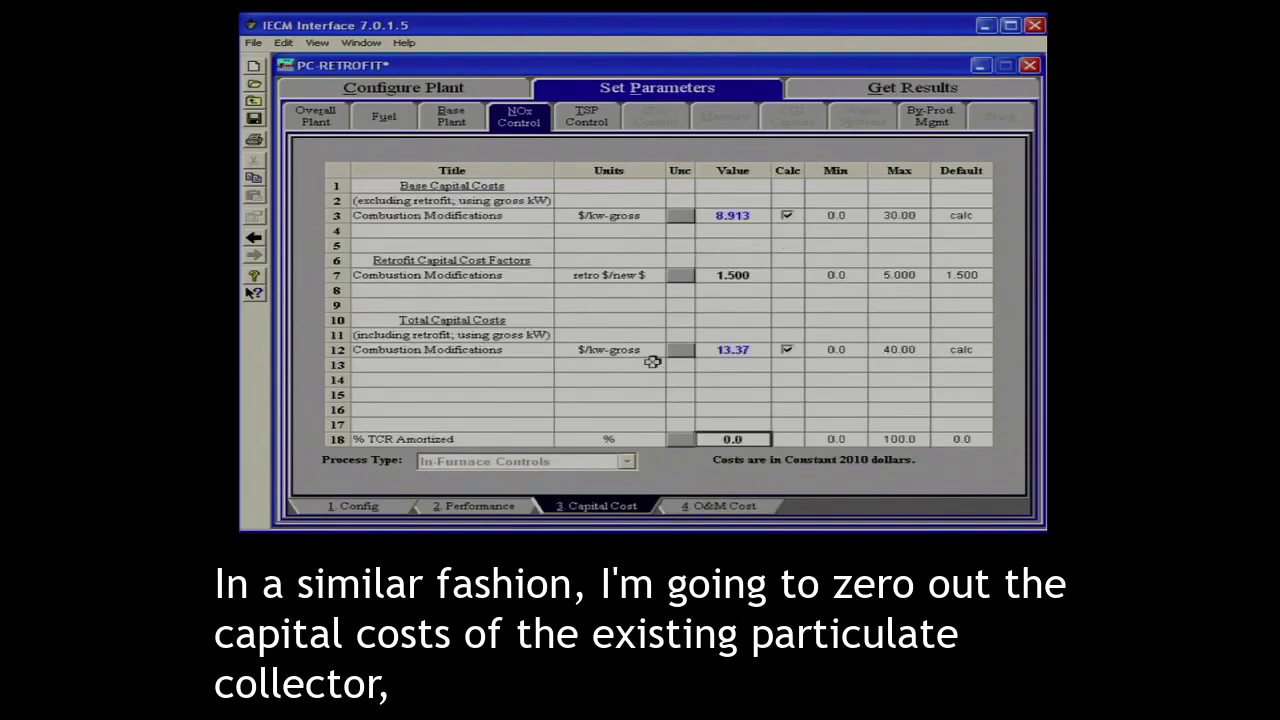
left_click(750, 438)
type("100")
key("Return")
Set % TCR Amortized to 100 in the capital cost parameters of the cold-side ESP.
left_click(598, 117)
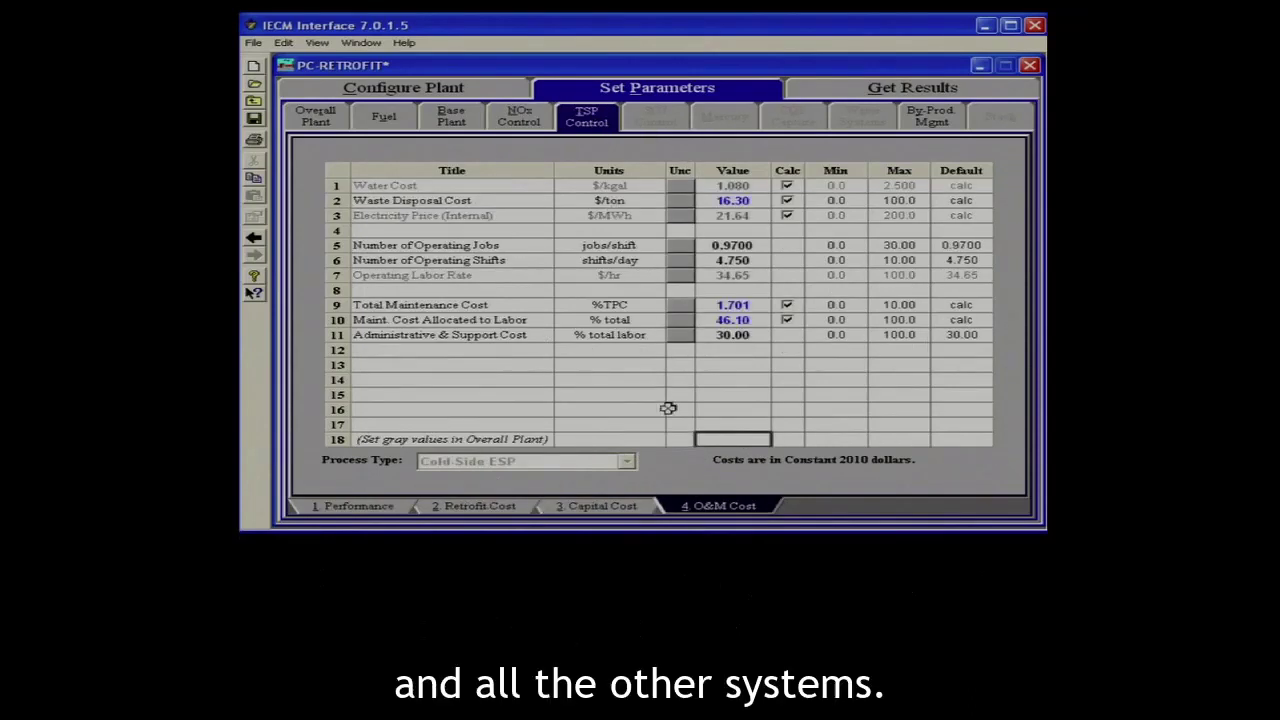
left_click(612, 508)
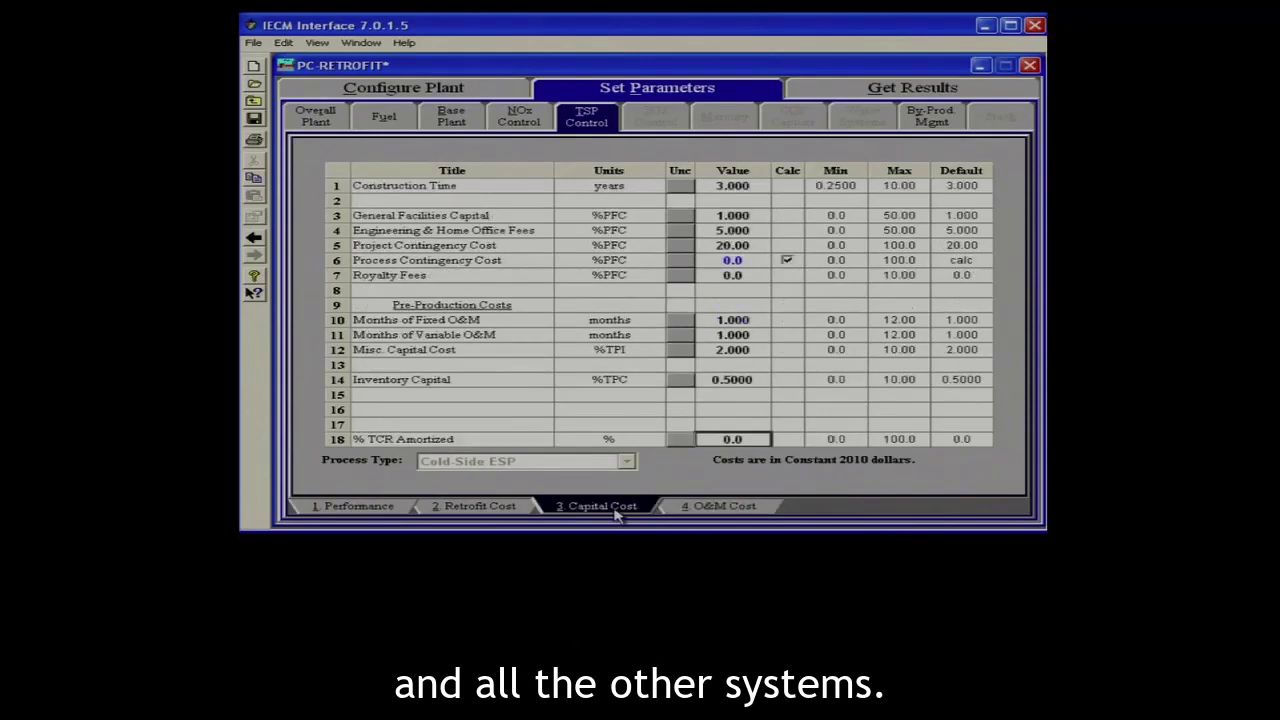
left_click(750, 438)
type("100")
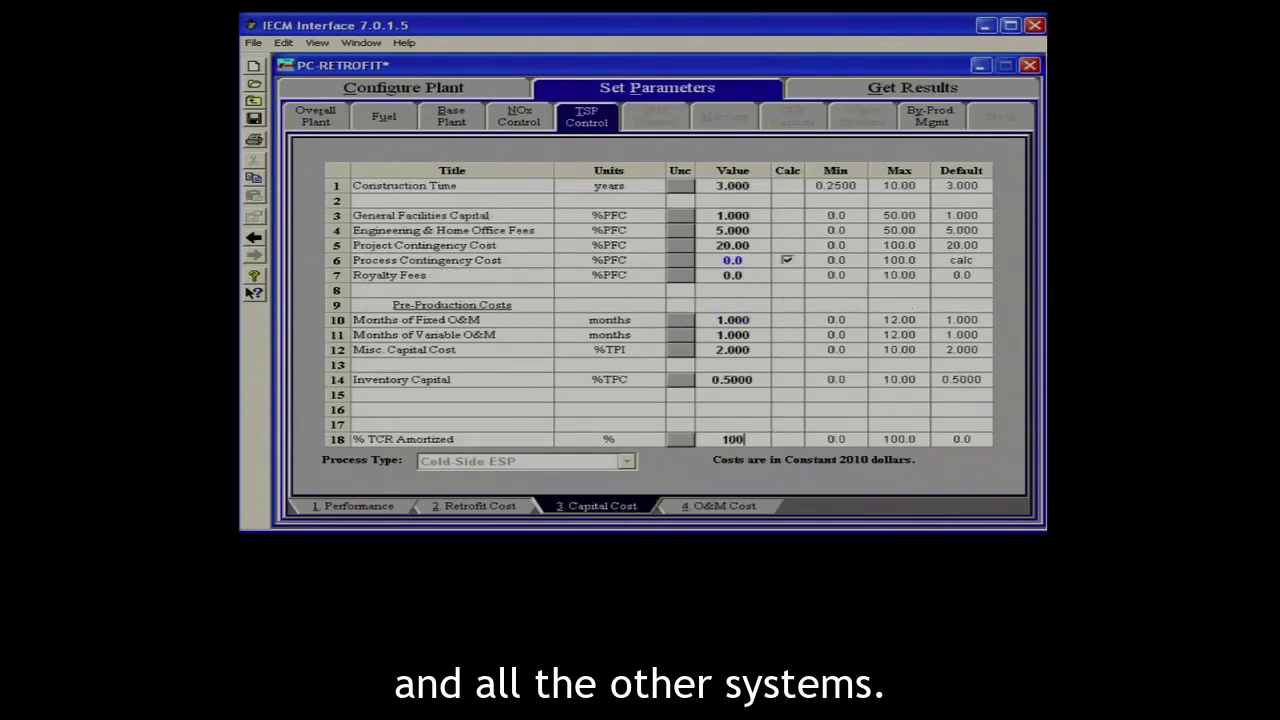
left_click(750, 437)
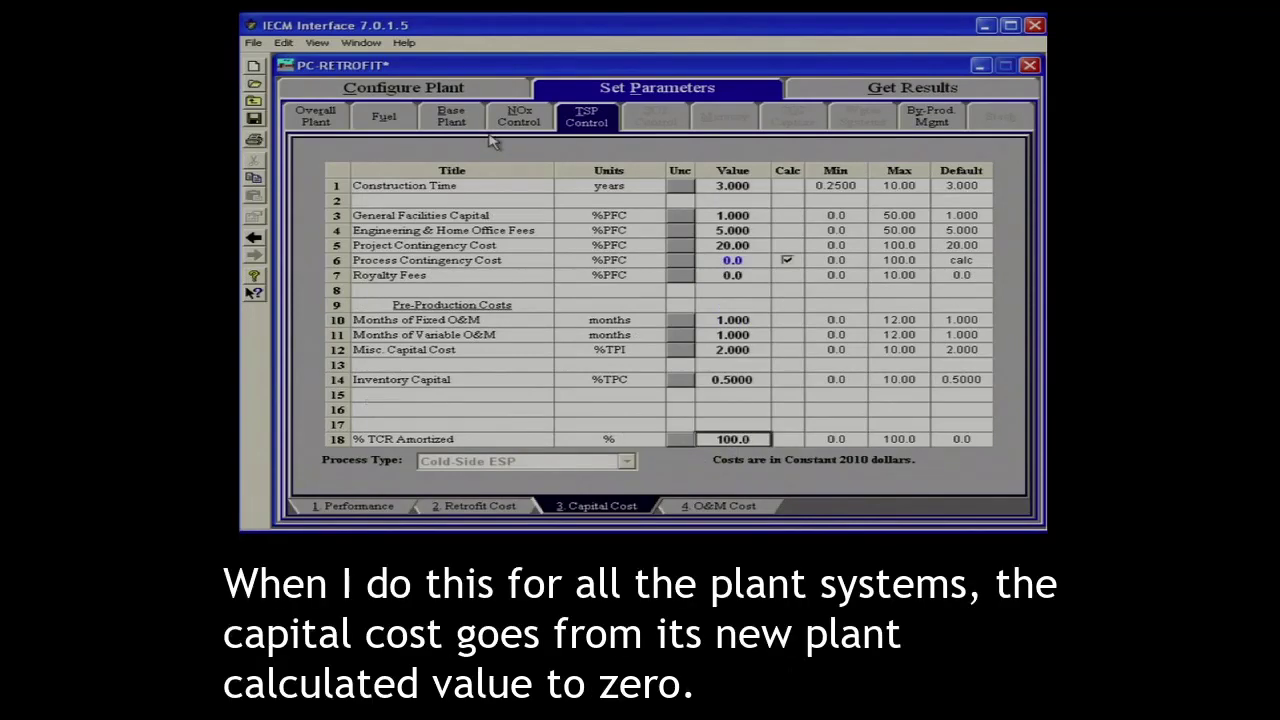
Examine the baseline plant's results: the overall cost summary, the fuel's coal flow rate and the overall plant performance.
left_click(834, 97)
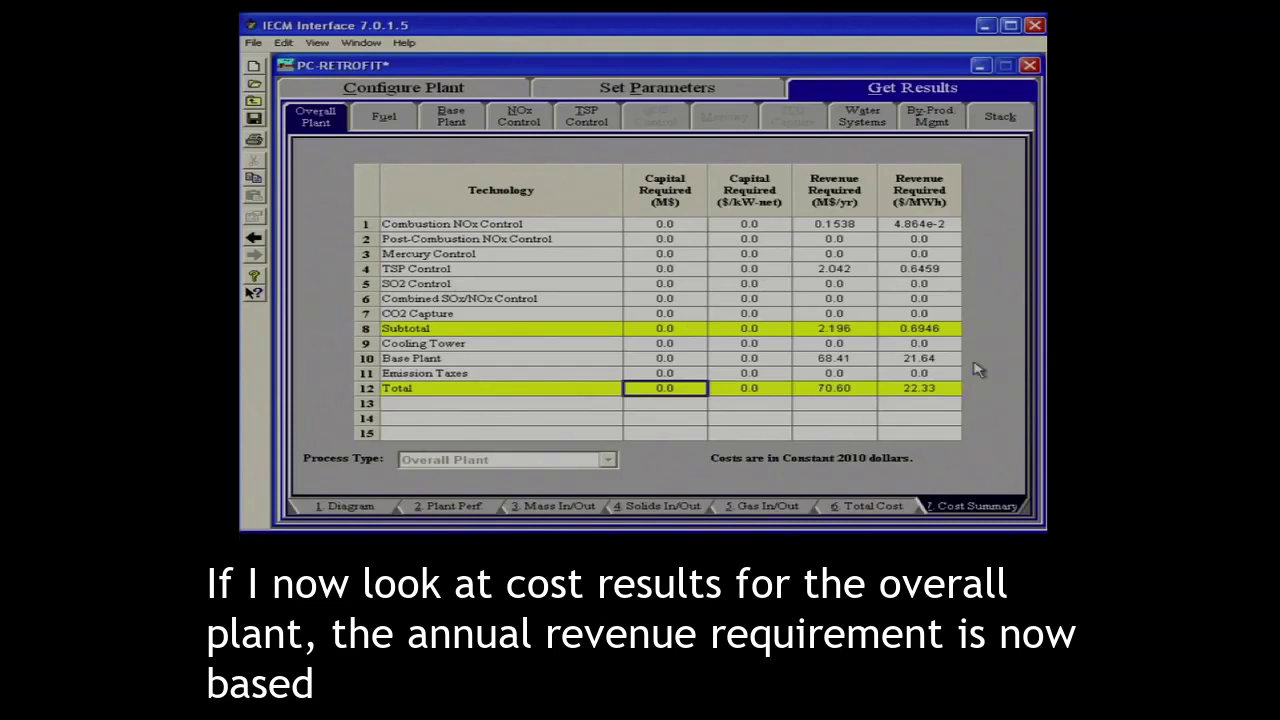
left_click(943, 387)
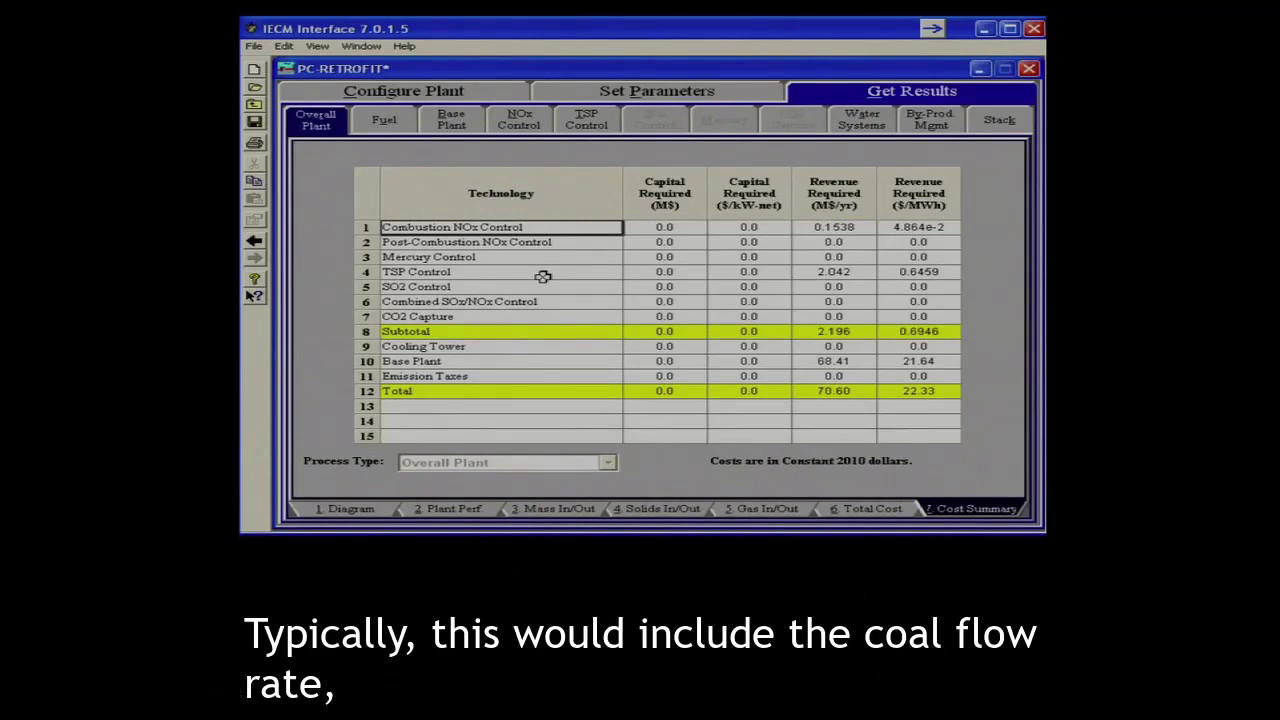
left_click(386, 122)
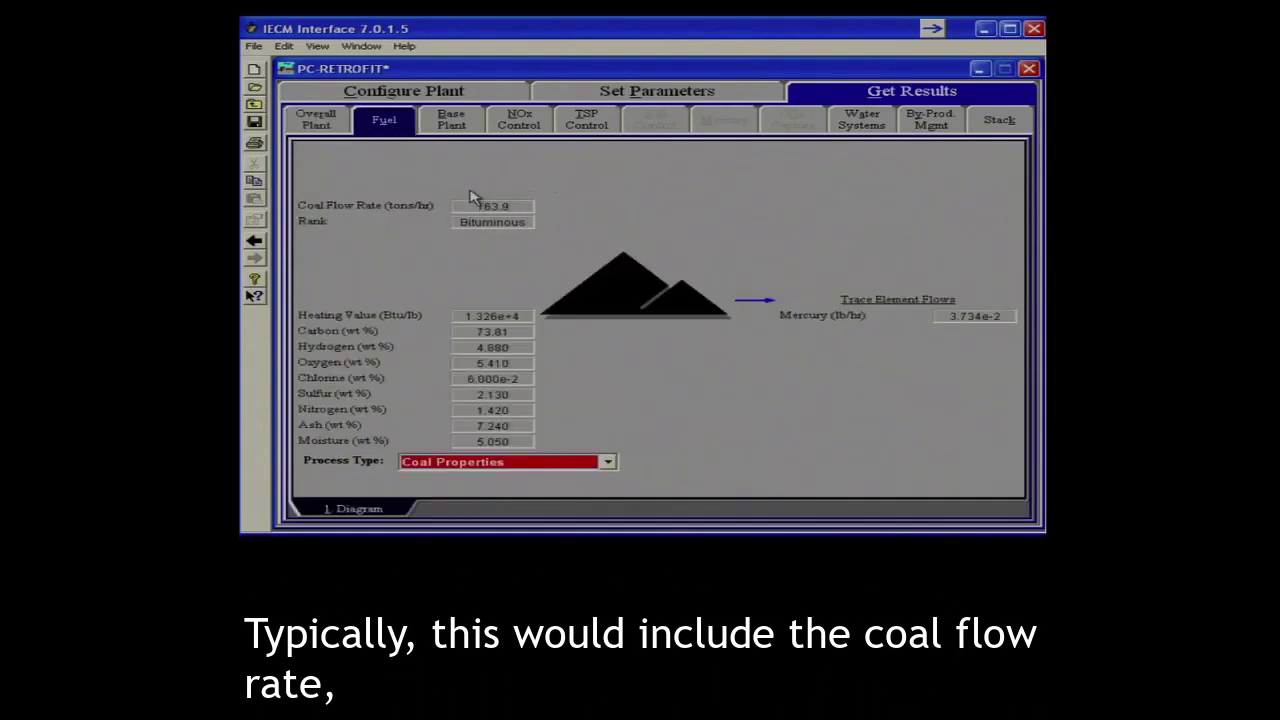
left_click(326, 128)
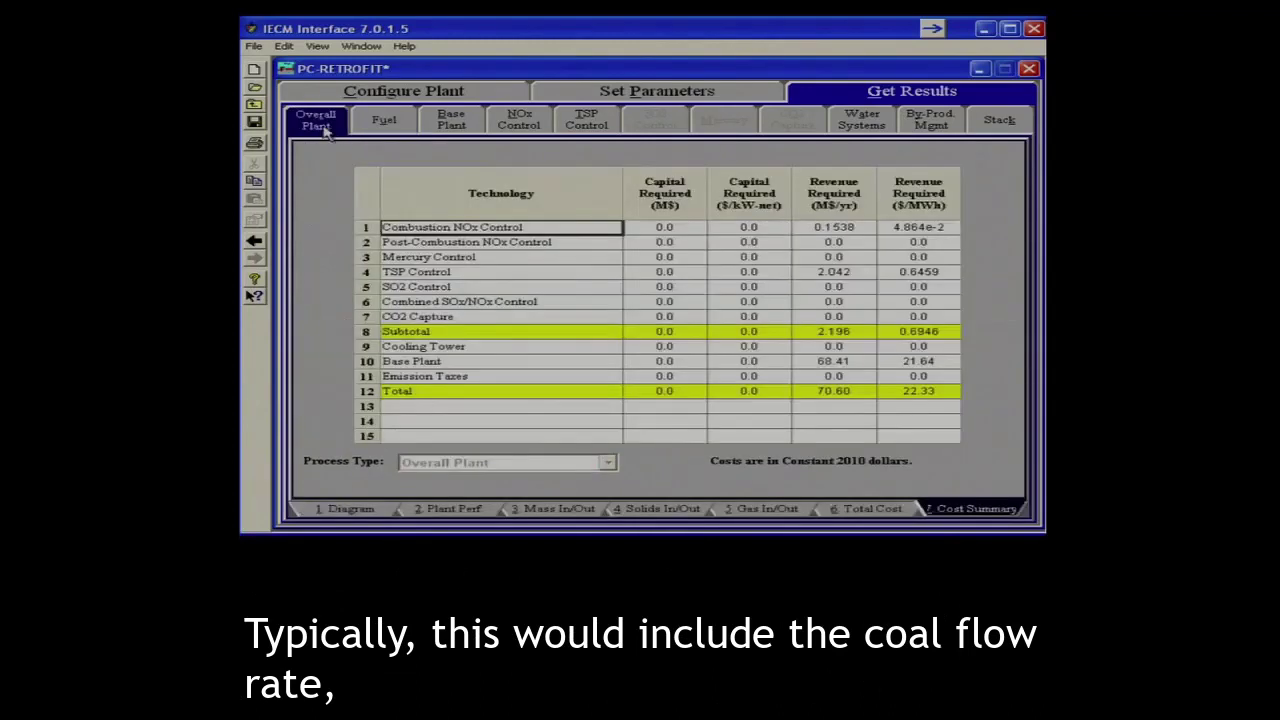
left_click(442, 512)
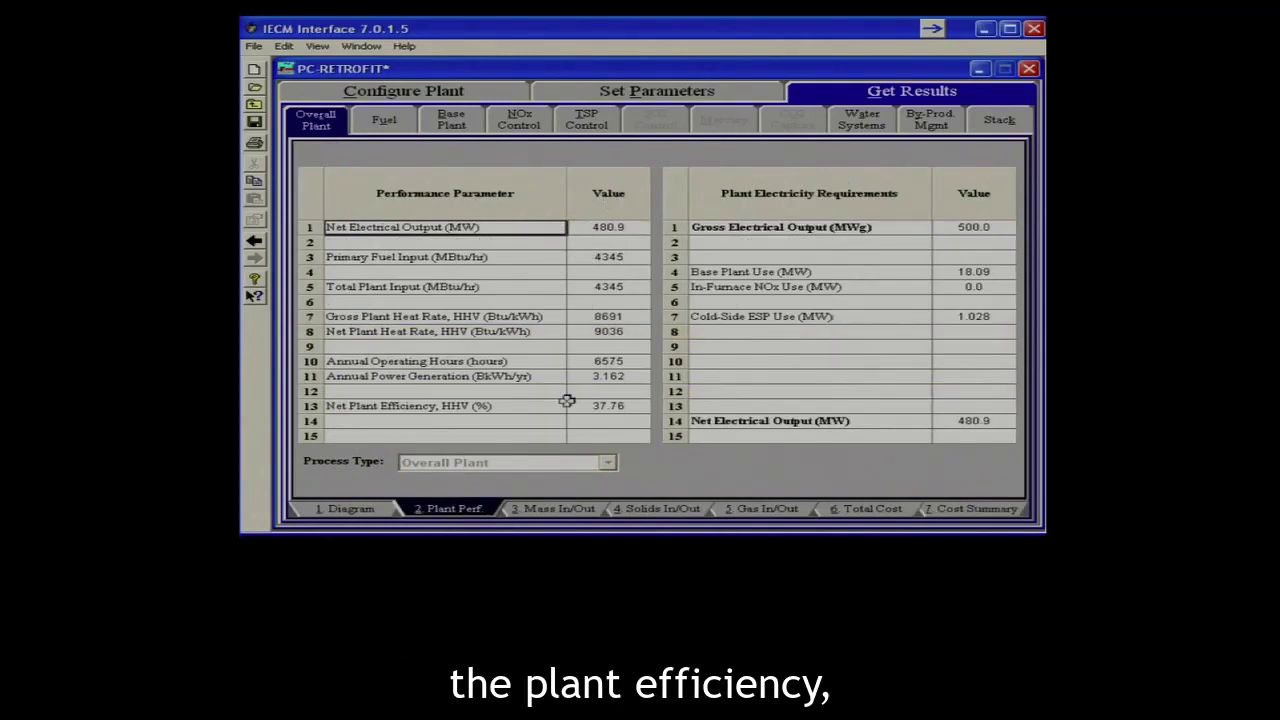
left_click(950, 508)
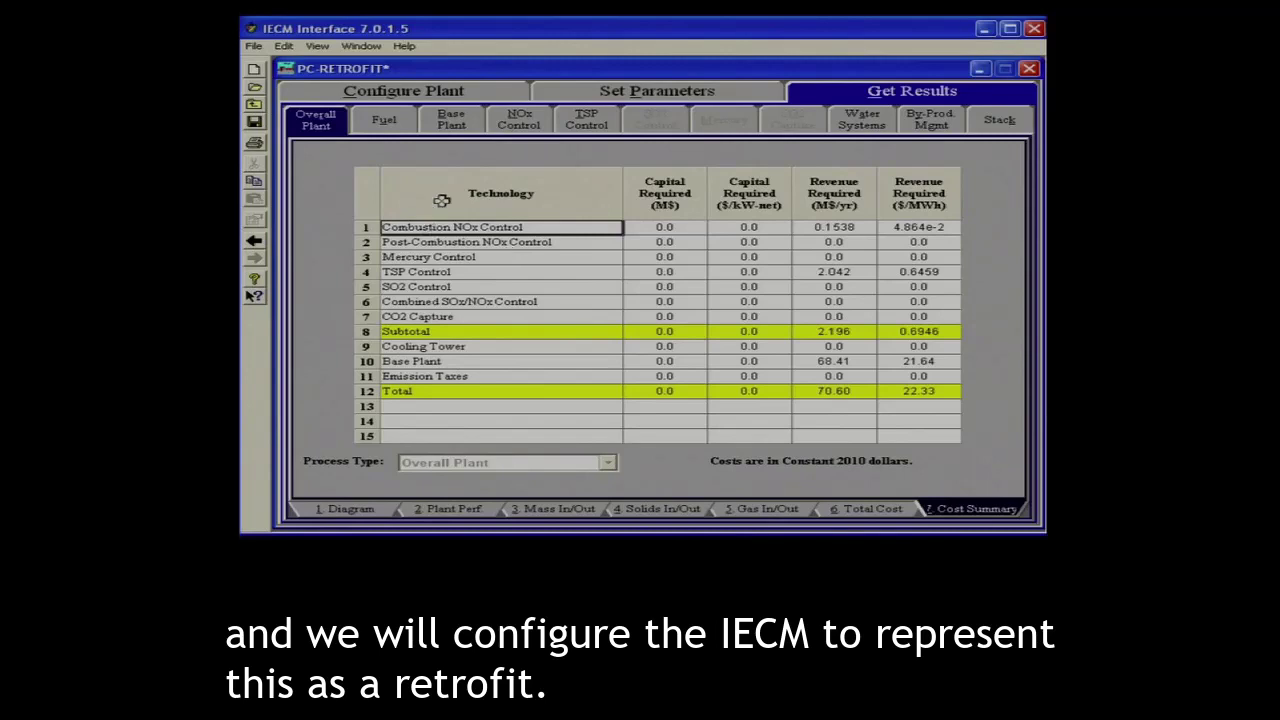
Add a Wet FGD system as the plant's SO2 control and keep flyash disposal at No Mixing.
left_click(406, 92)
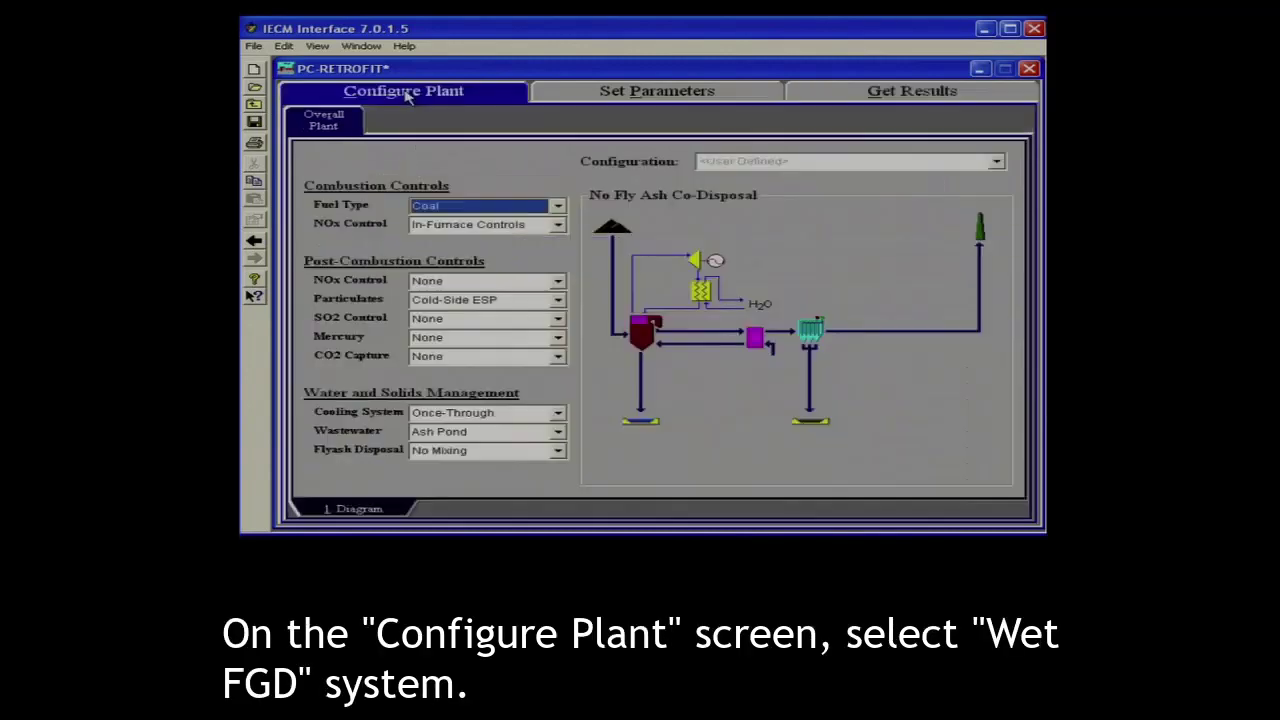
left_click(468, 320)
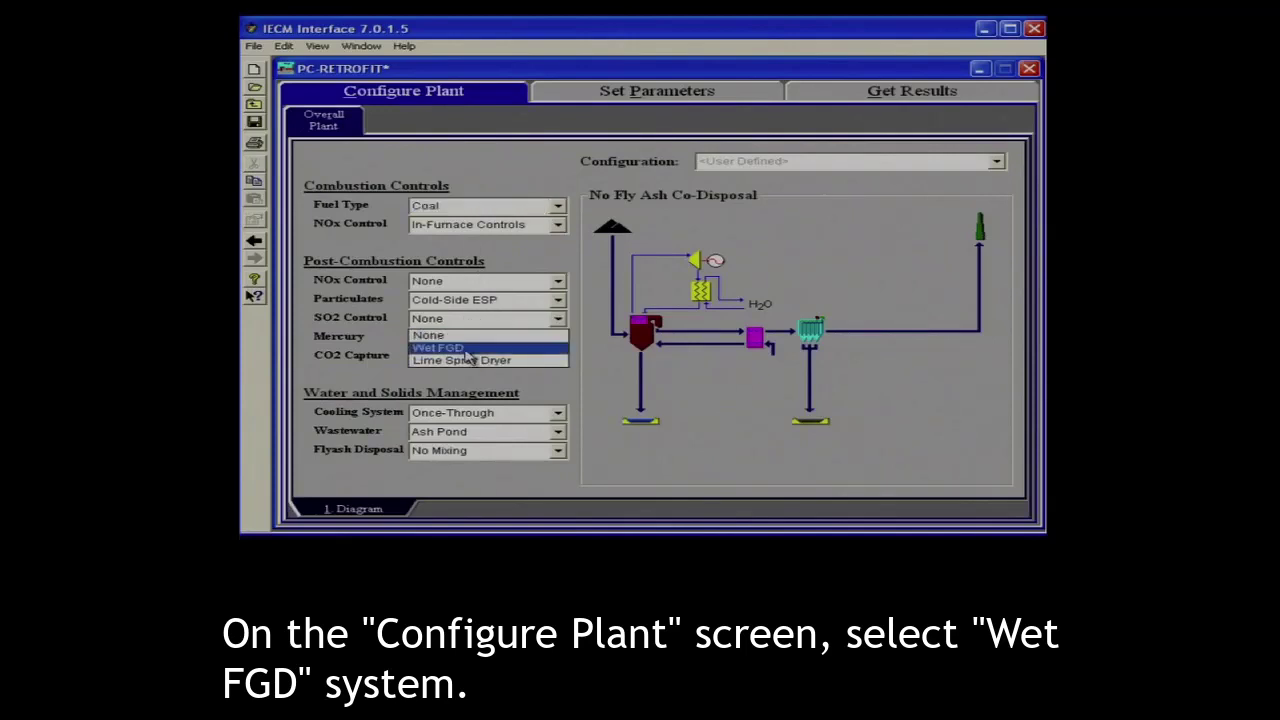
left_click(466, 356)
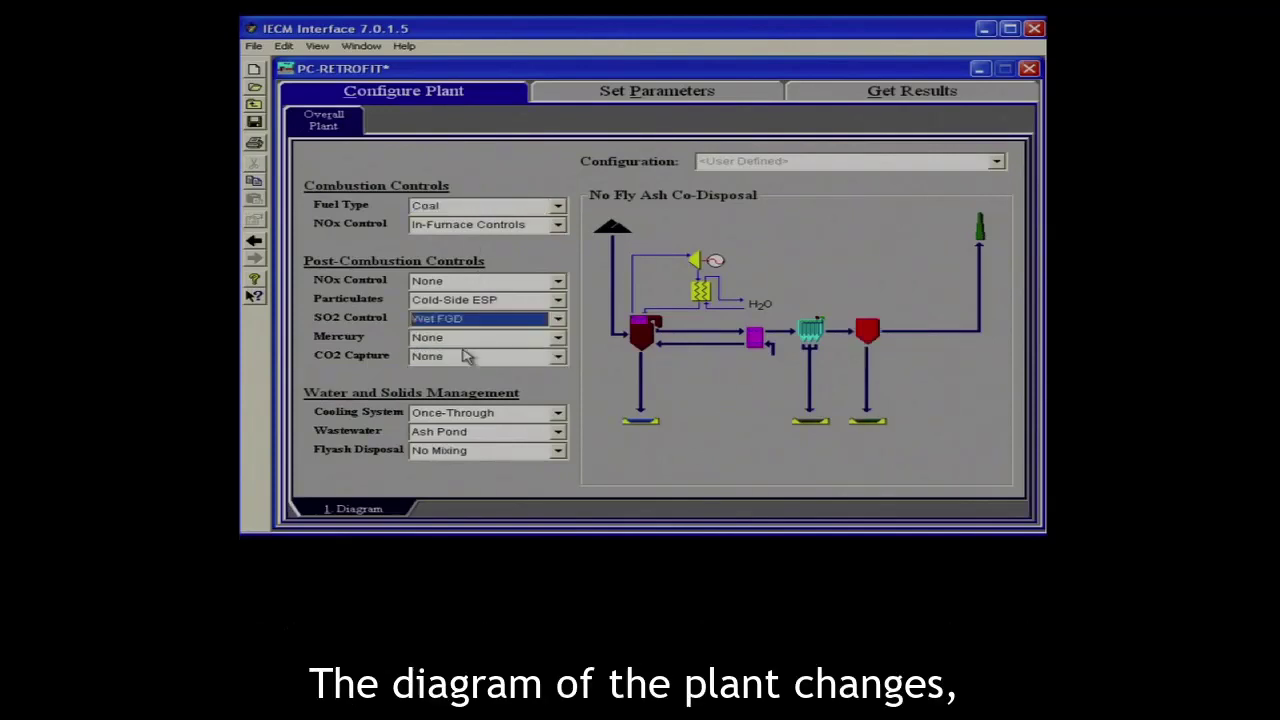
left_click(443, 455)
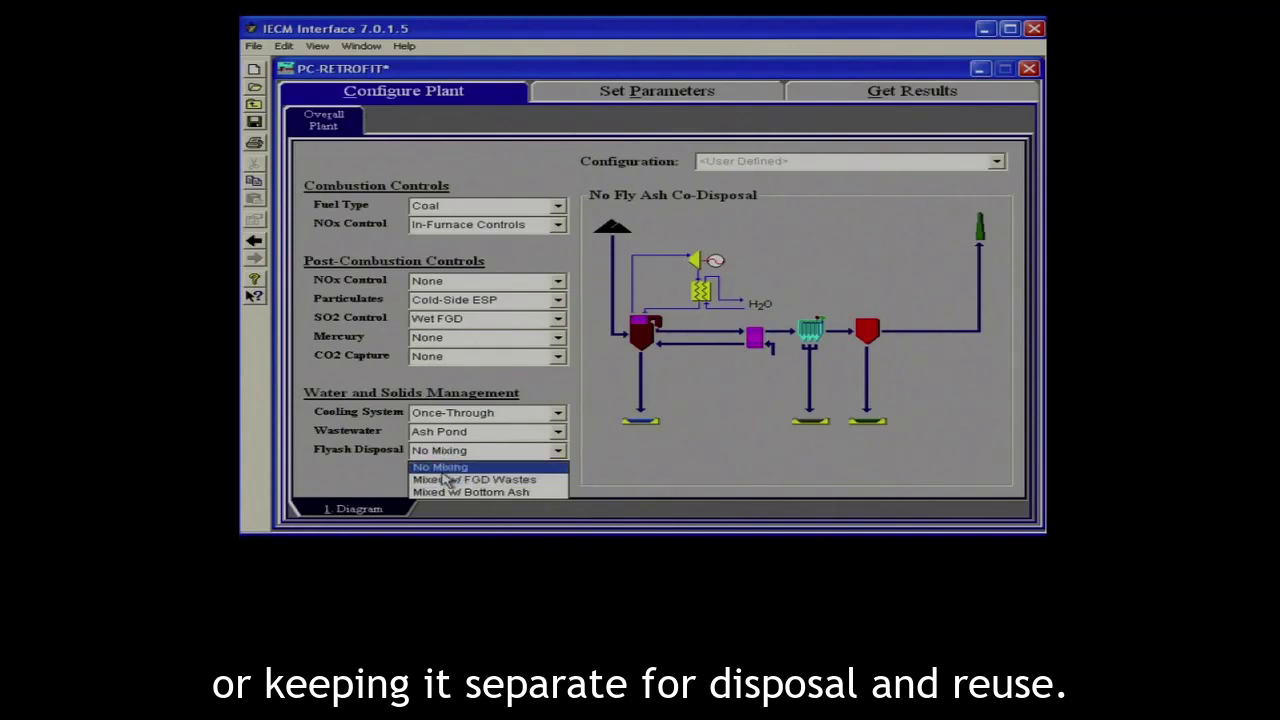
left_click(442, 470)
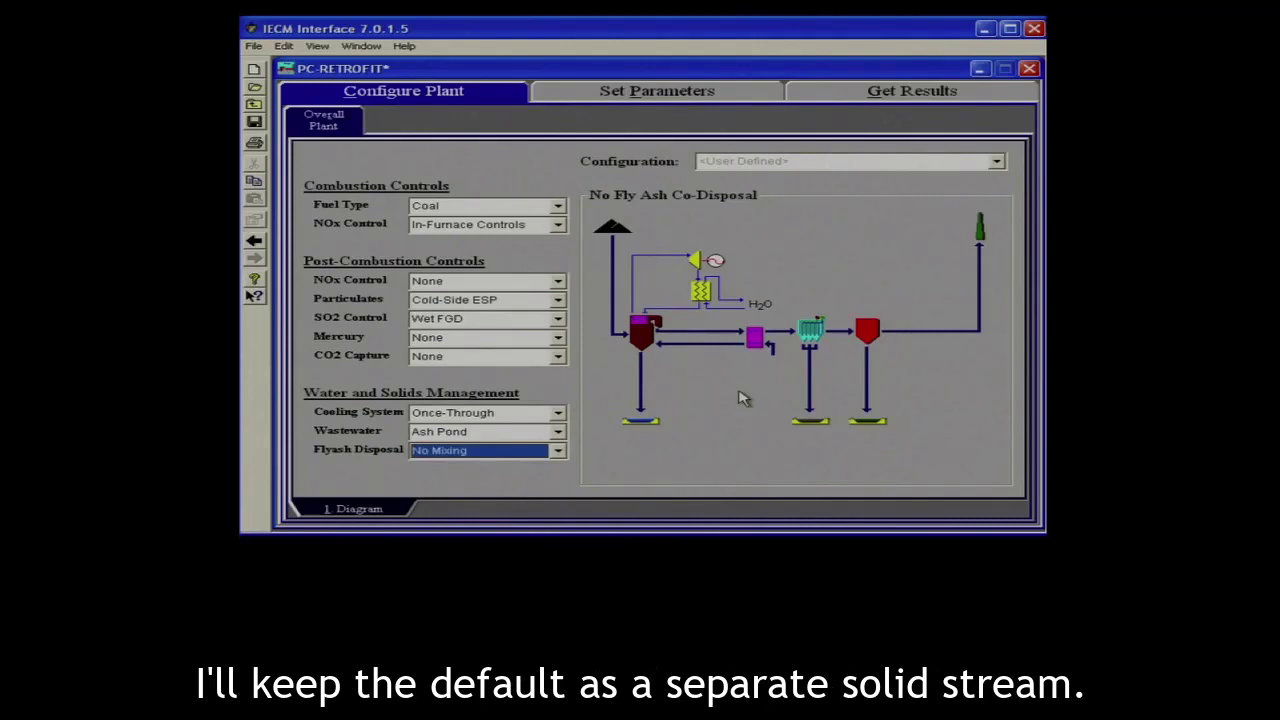
key("Tab")
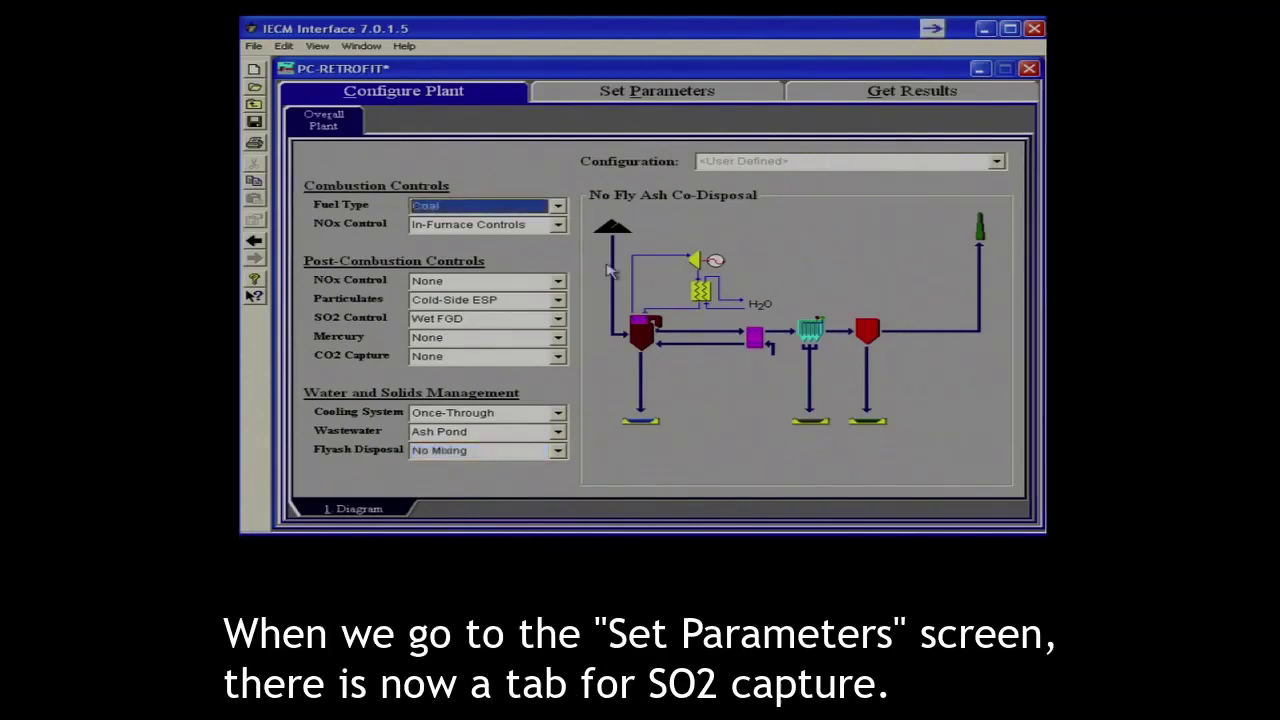
Override the wet FGD's calculated Scrubber SO2 Removal Efficiency with 98% in its performance parameters.
left_click(665, 97)
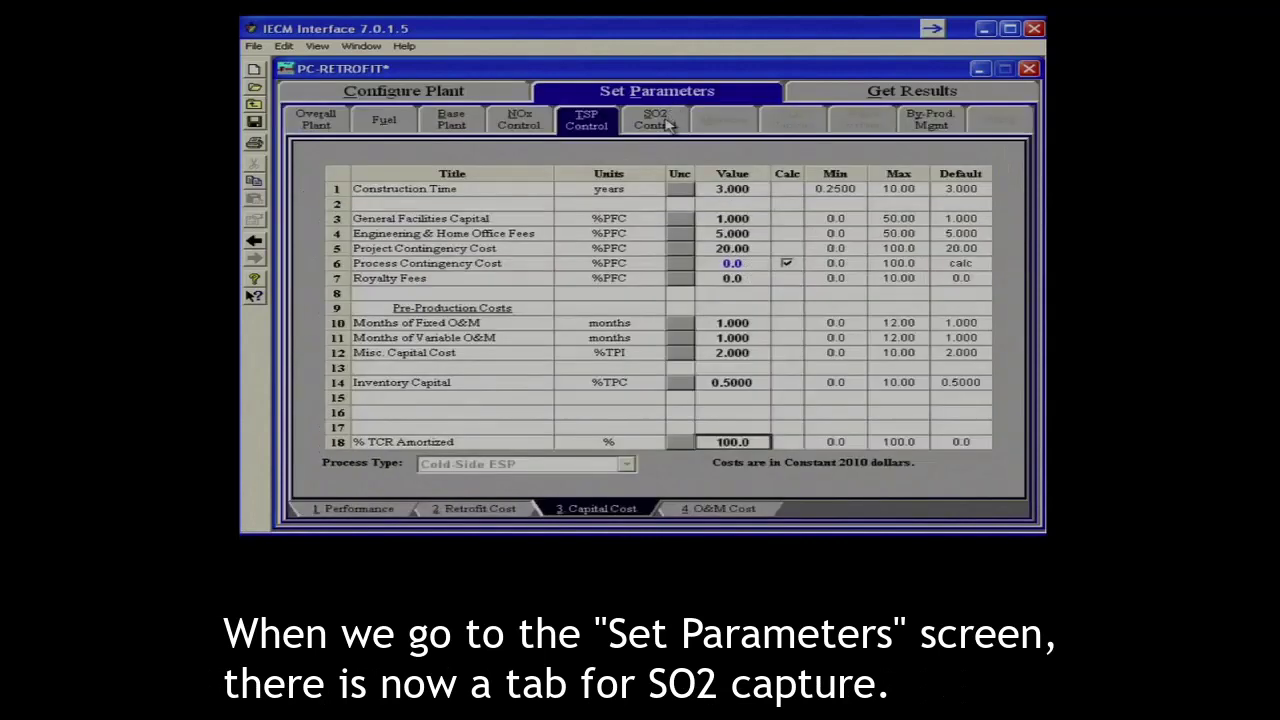
left_click(656, 120)
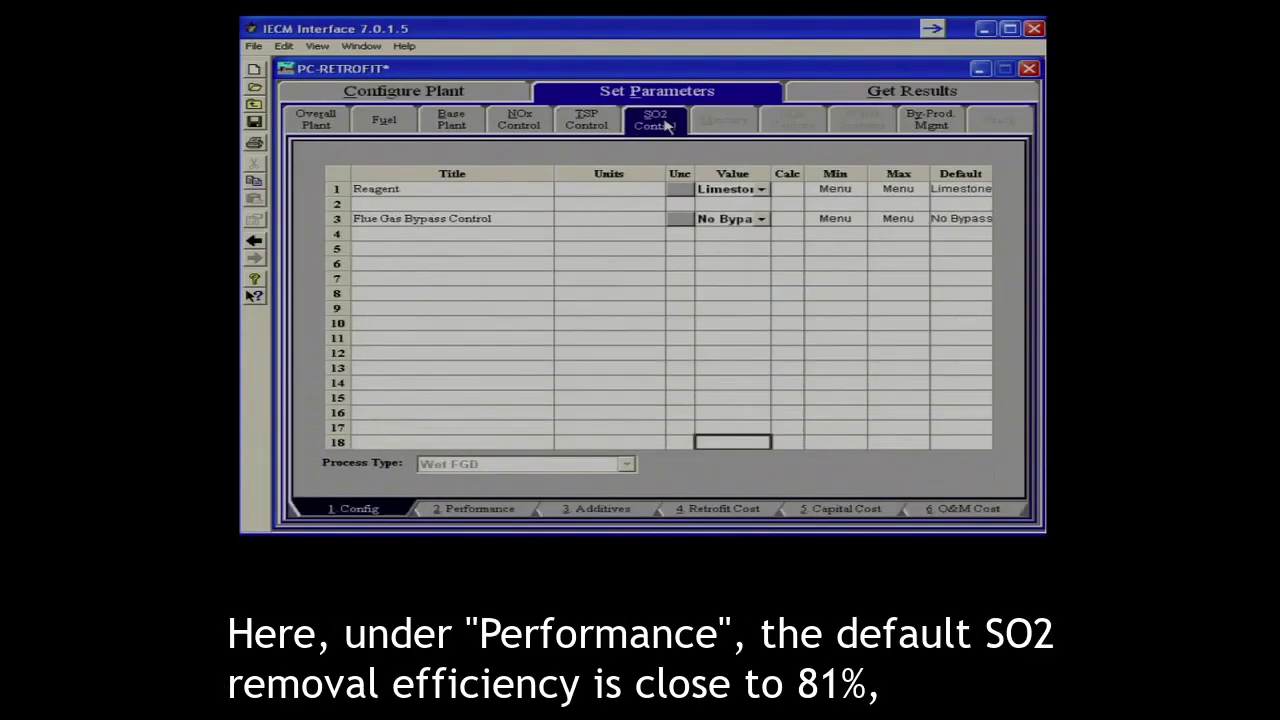
left_click(460, 510)
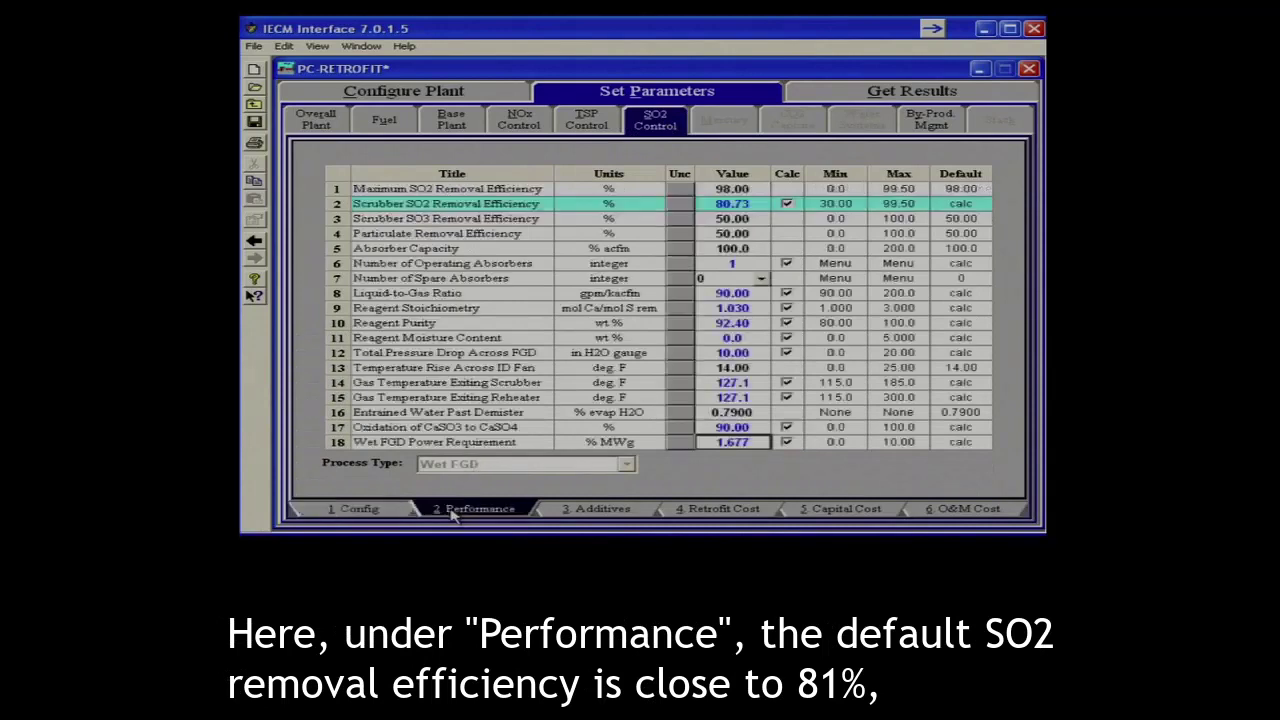
left_click(786, 204)
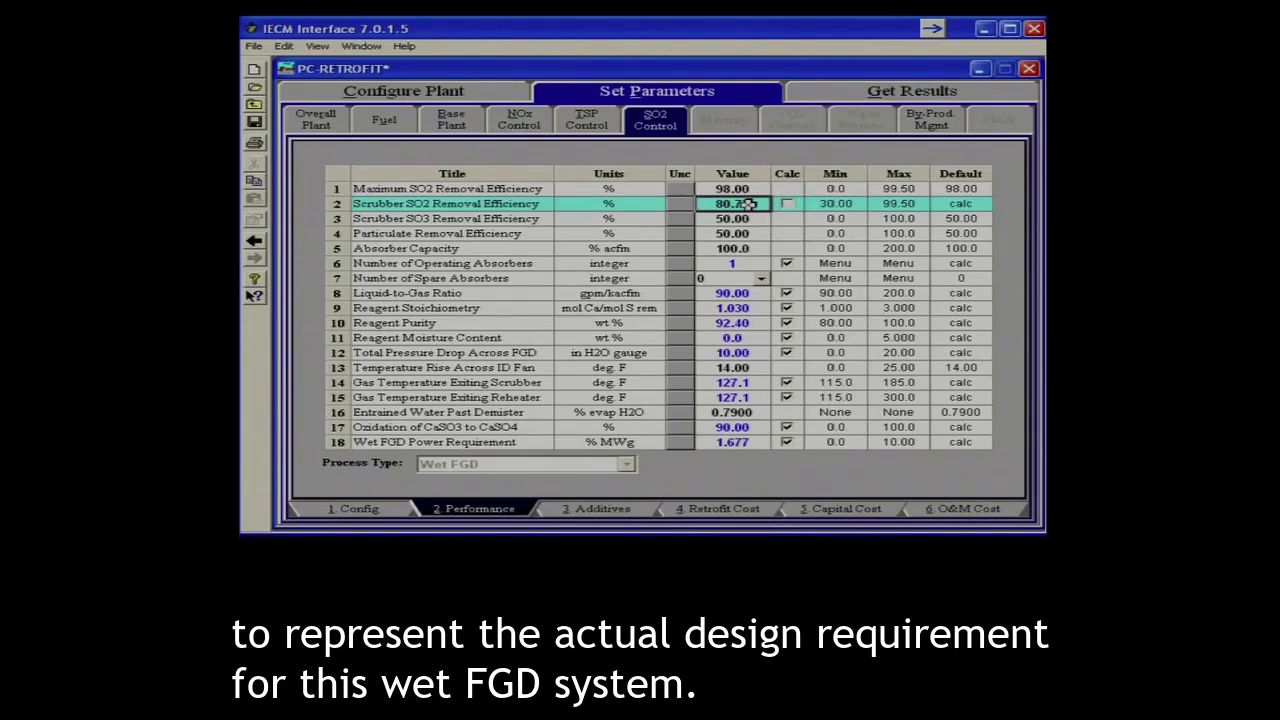
type("98")
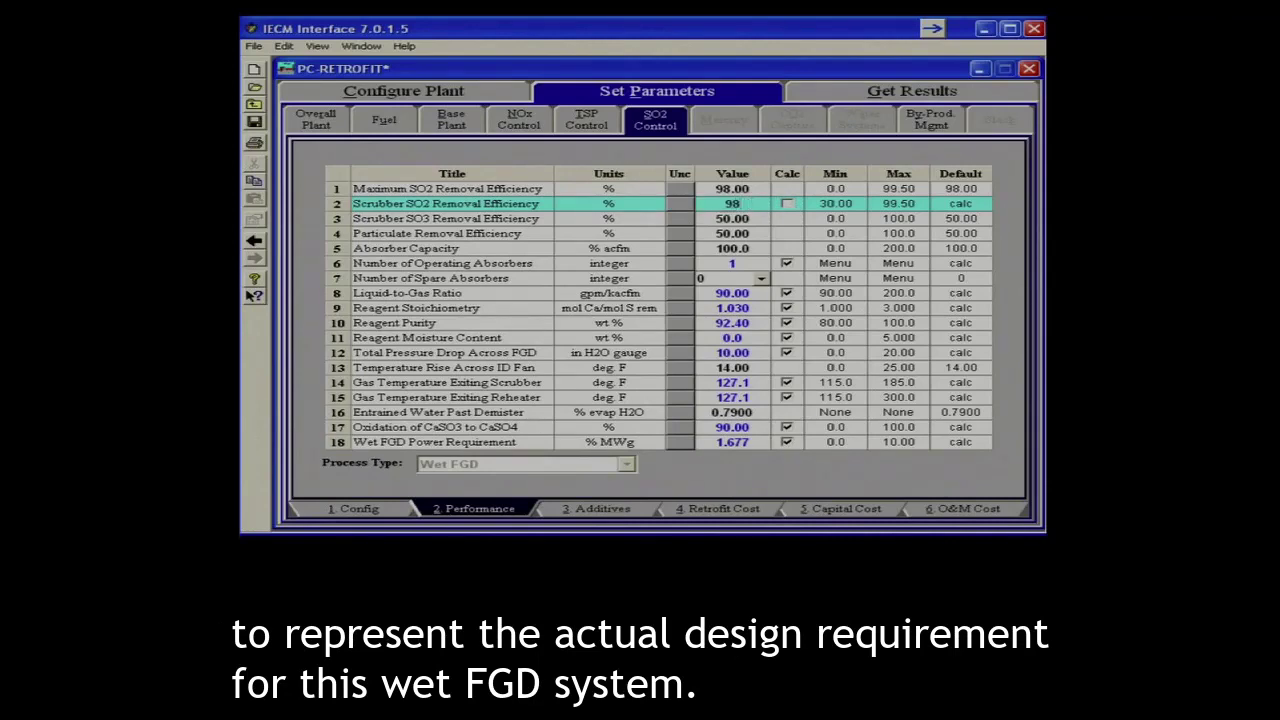
key("Return")
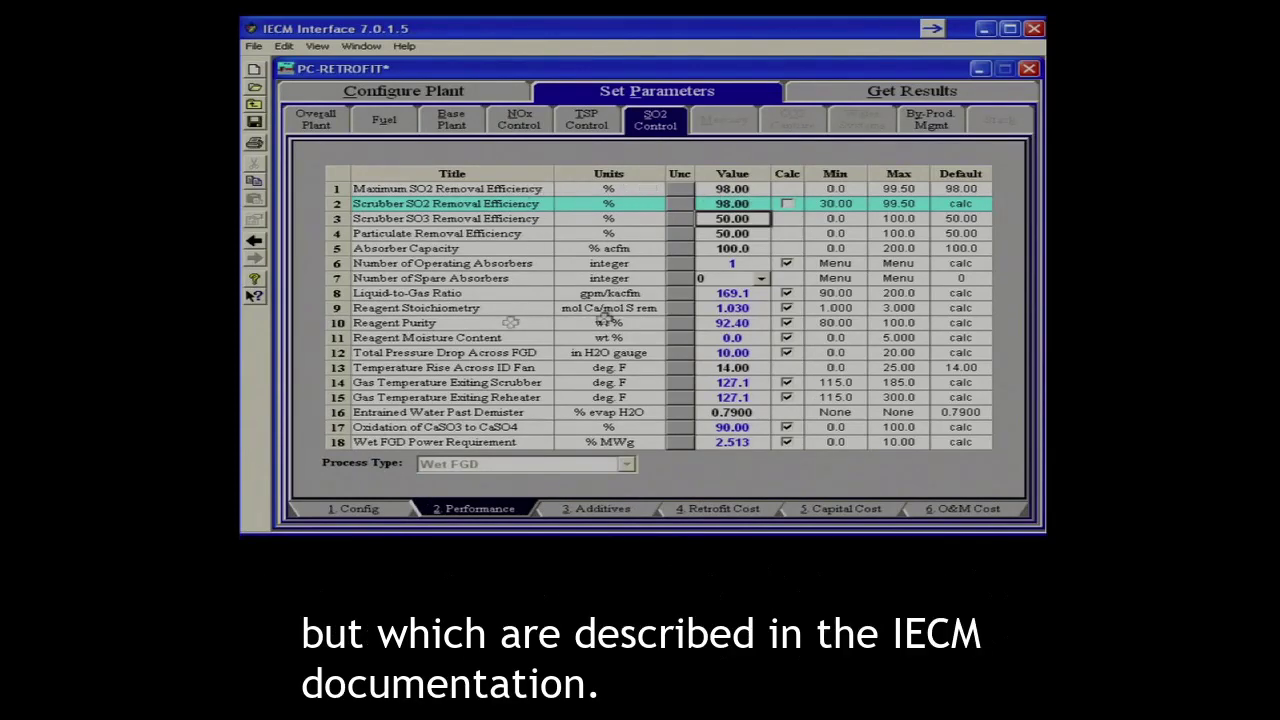
Set the wet FGD's retrofit cost factors to 1.2 for all six process areas, from Reagent Feed System to Miscellaneous Equipment.
left_click(730, 509)
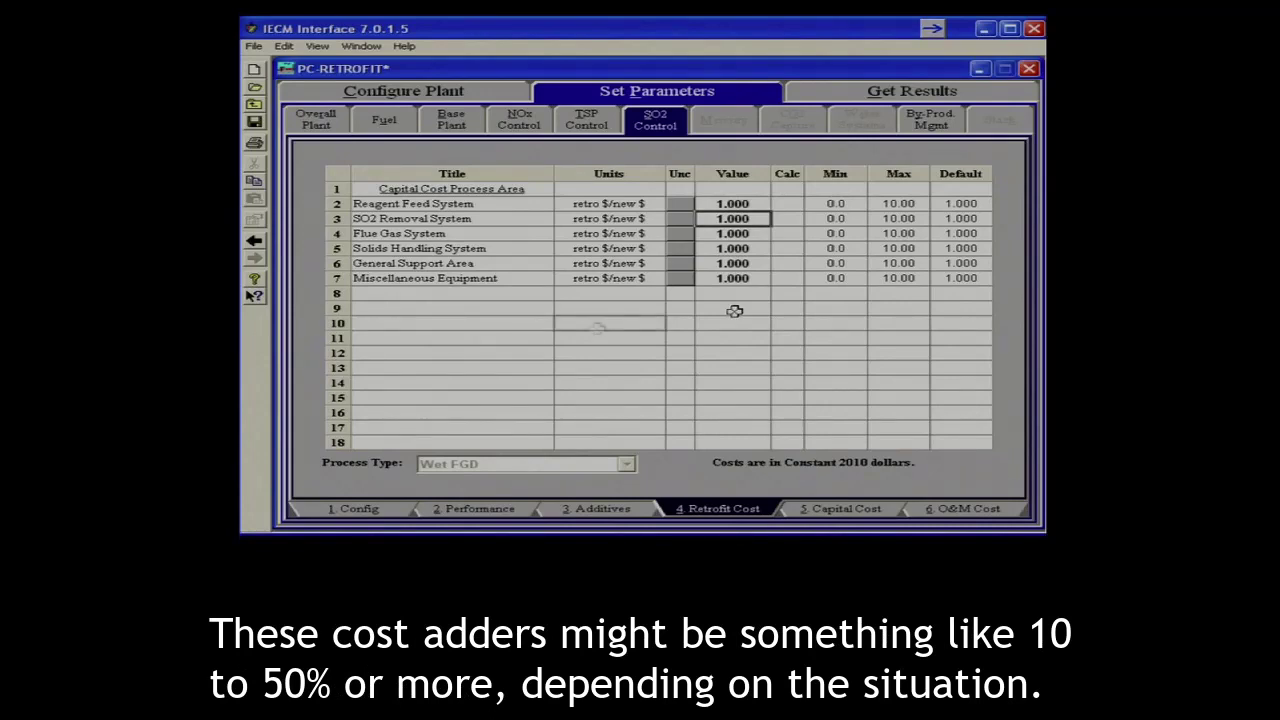
left_click(597, 328)
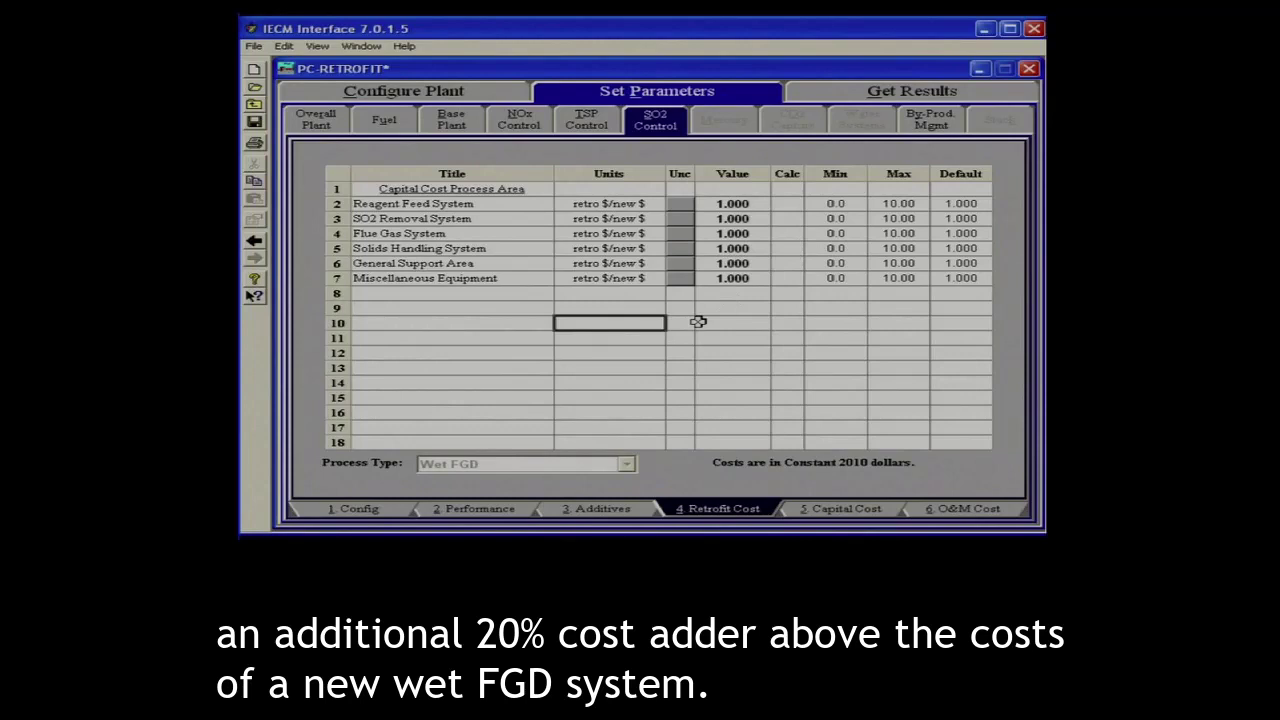
left_click(735, 203)
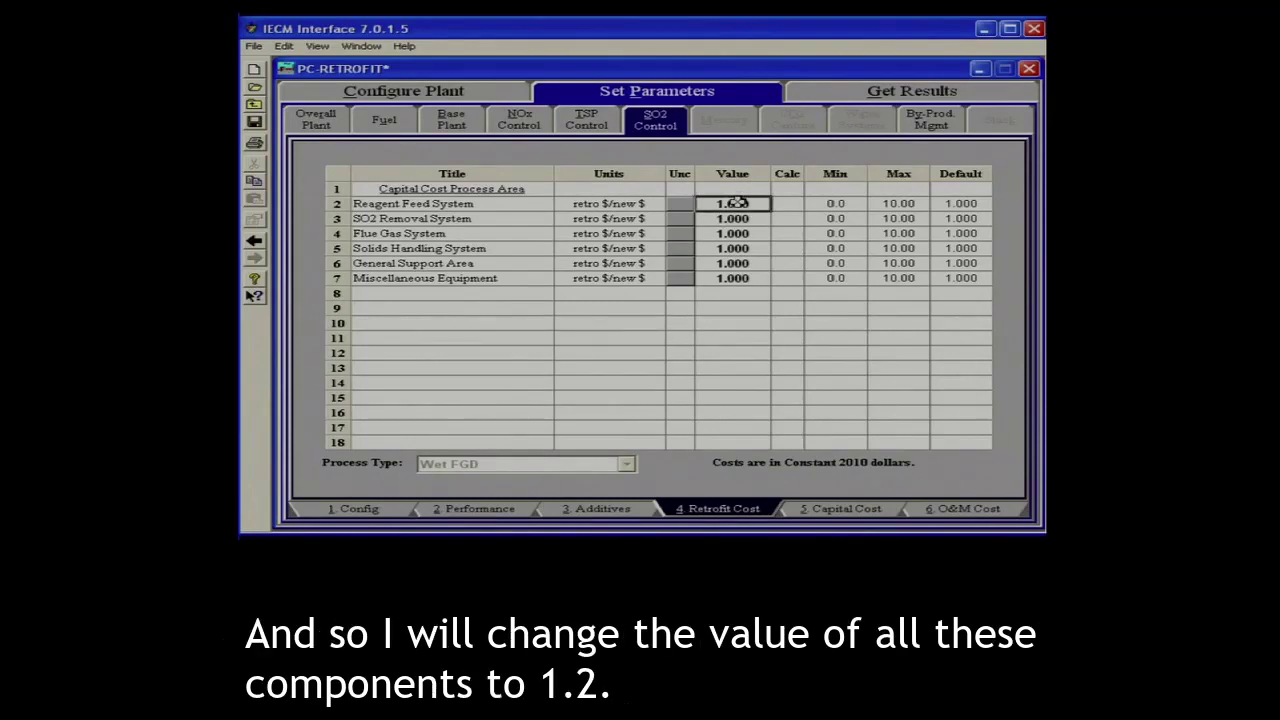
type("1.2")
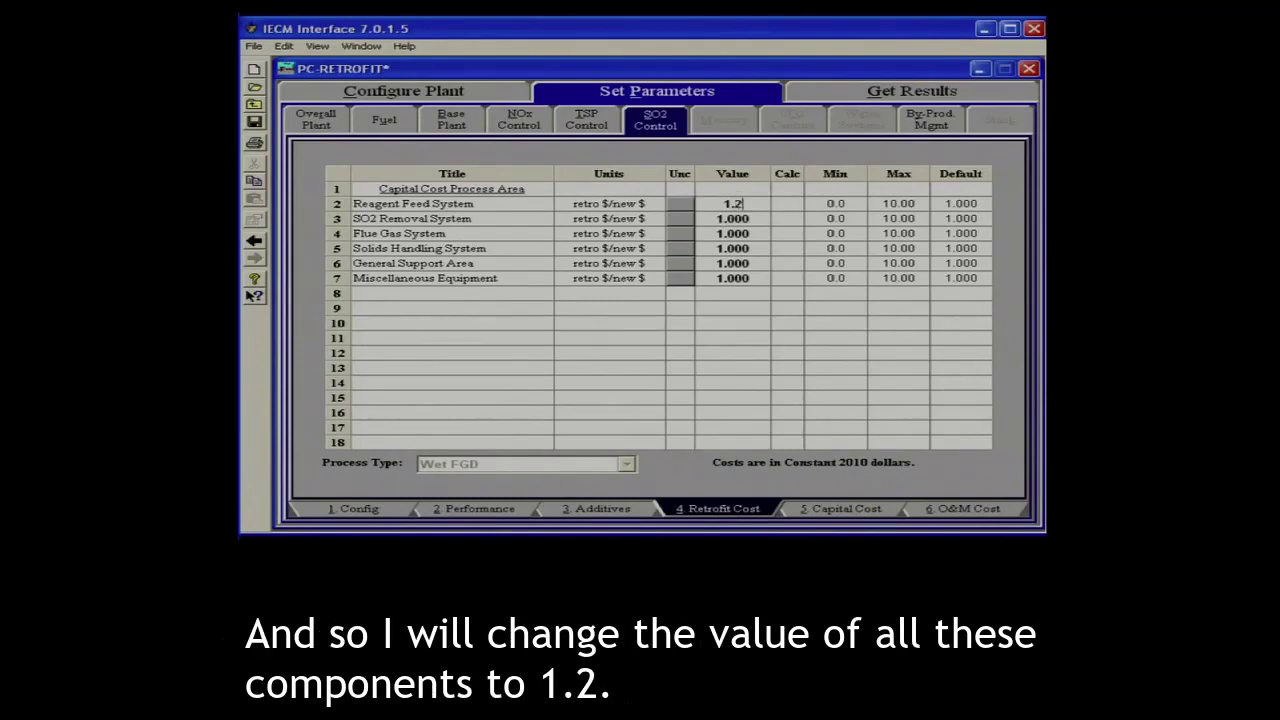
key("Return")
type("1.2")
key("Return")
type("1.2")
key("Return")
type("1.2")
key("Return")
type("1.2")
key("Return")
type("1.2")
key("Return")
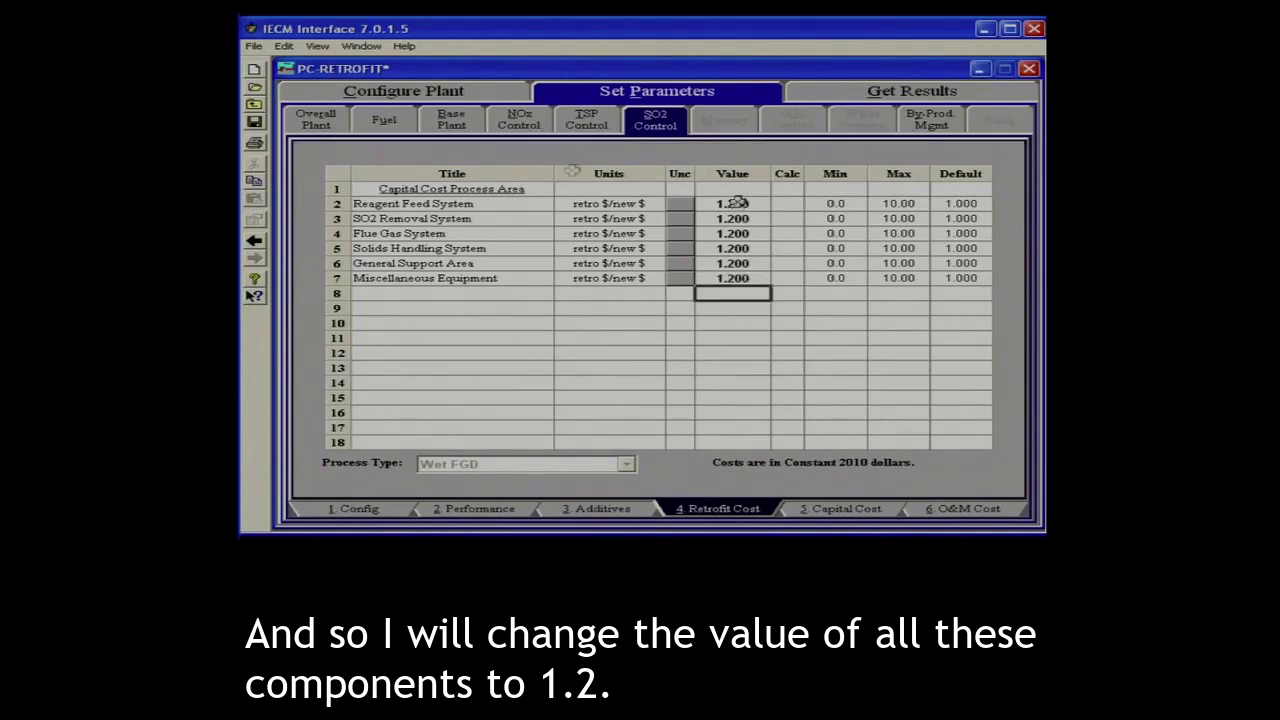
Examine how the wet FGD retrofit affects the overall plant's performance and cost summary.
left_click(811, 99)
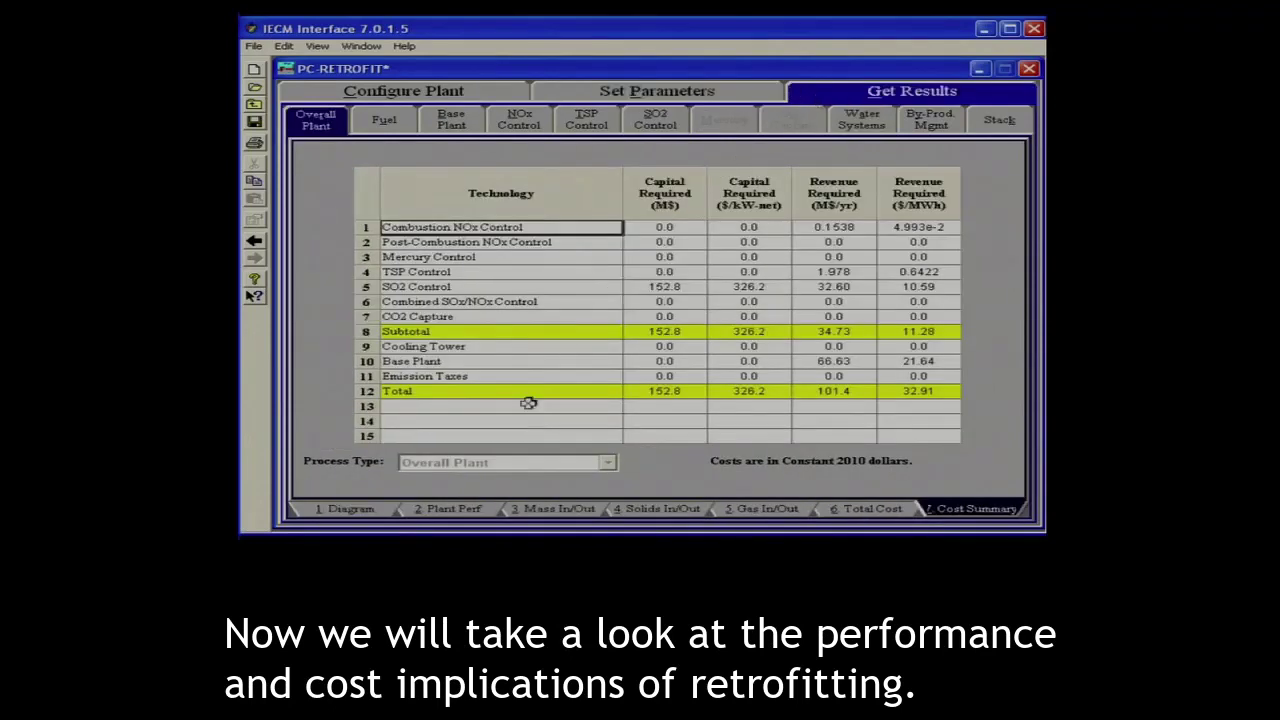
left_click(436, 511)
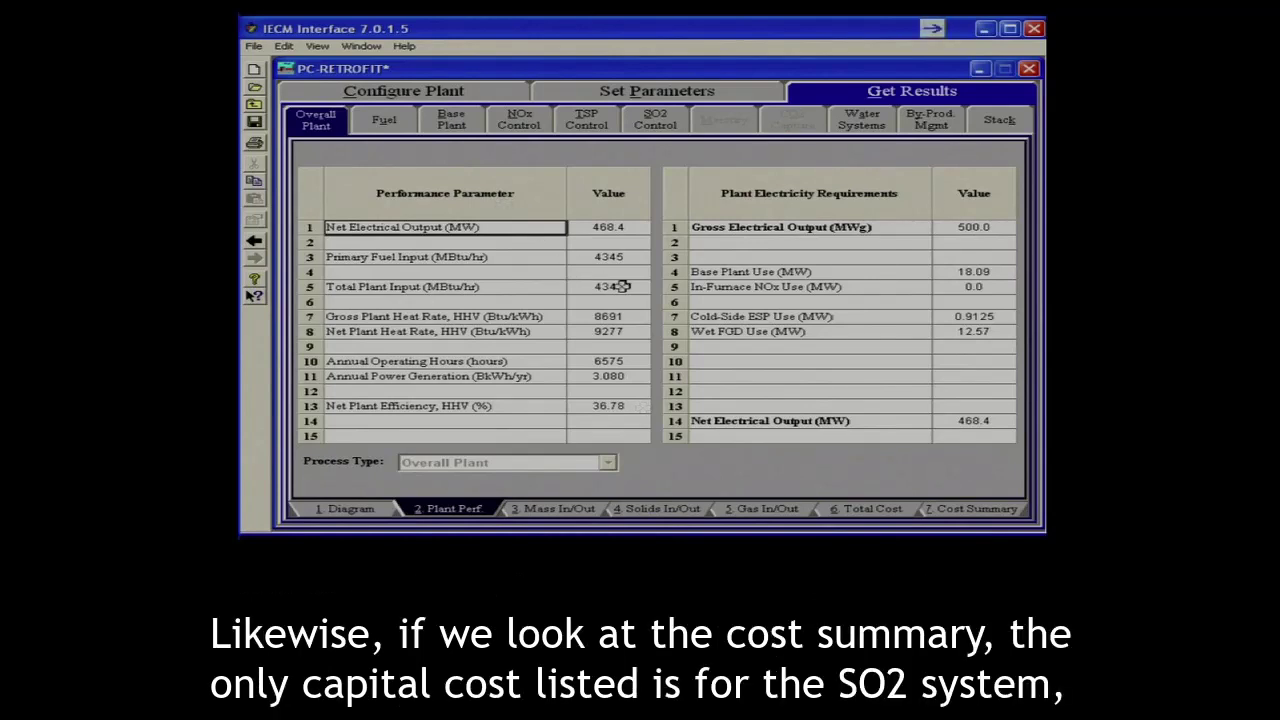
left_click(960, 512)
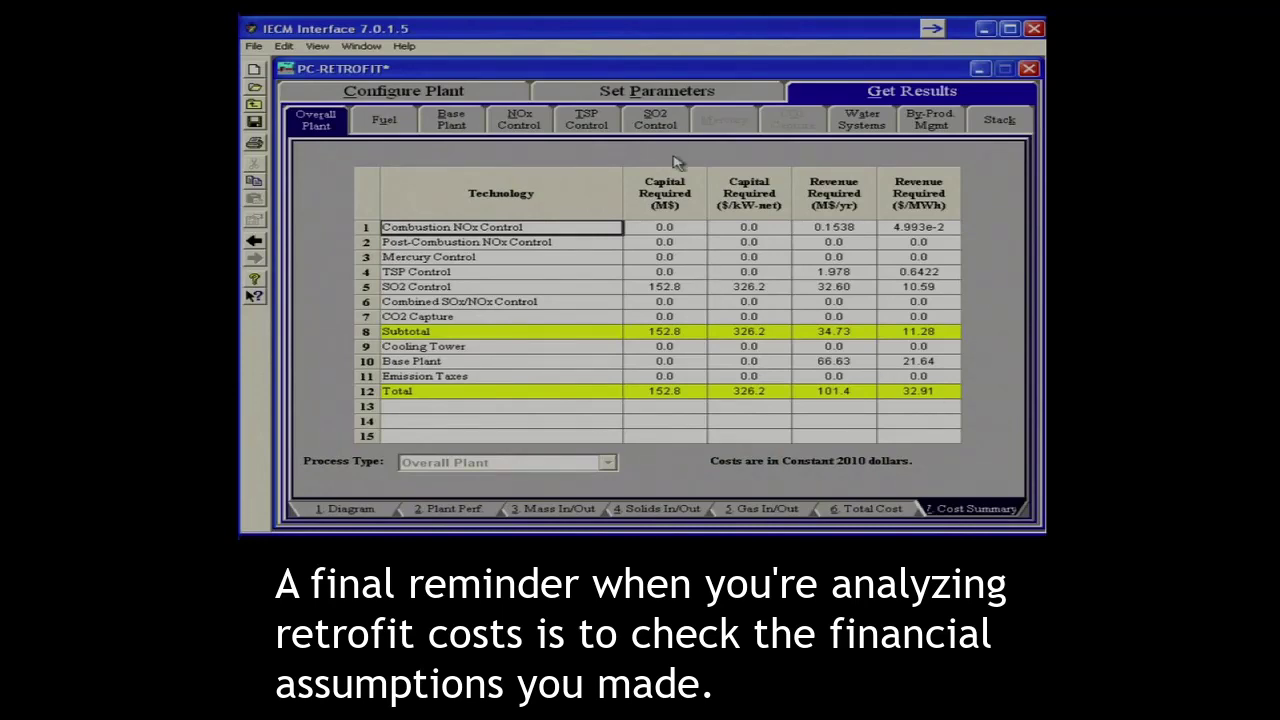
Review the overall plant's financing assumptions, particularly the Plant or Project Book Life, and return to the plant configuration.
left_click(677, 92)
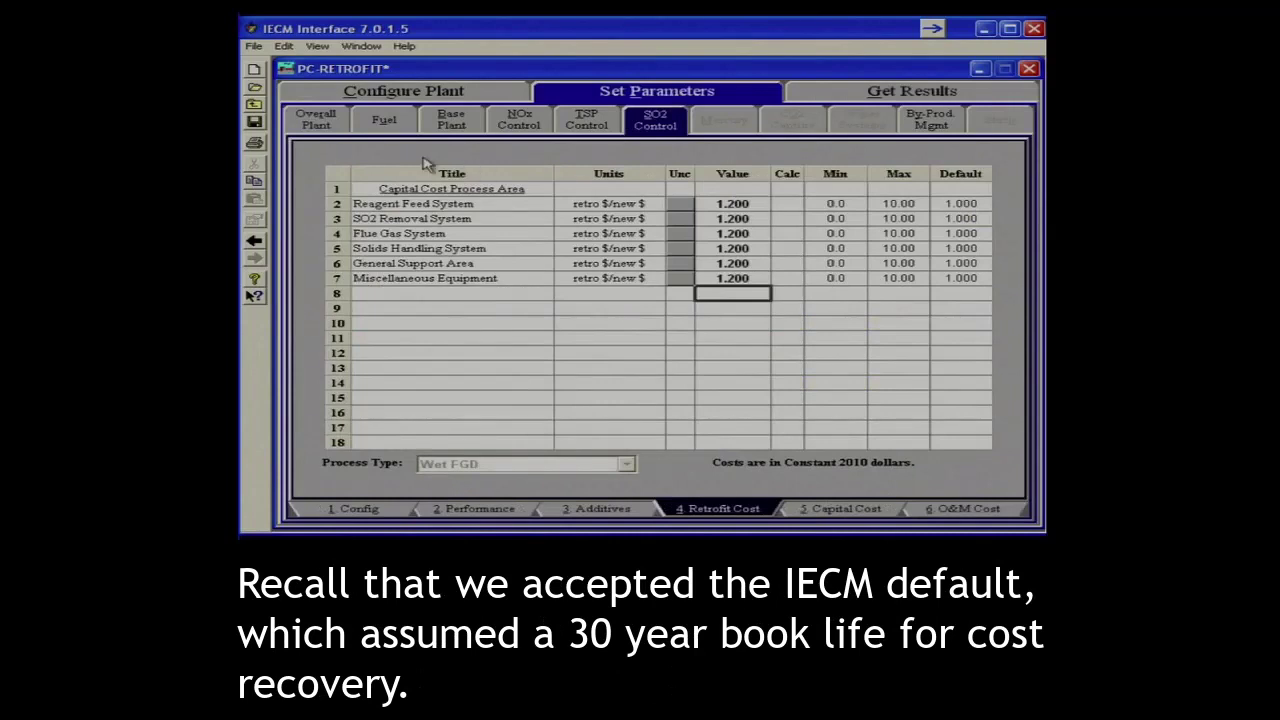
left_click(322, 122)
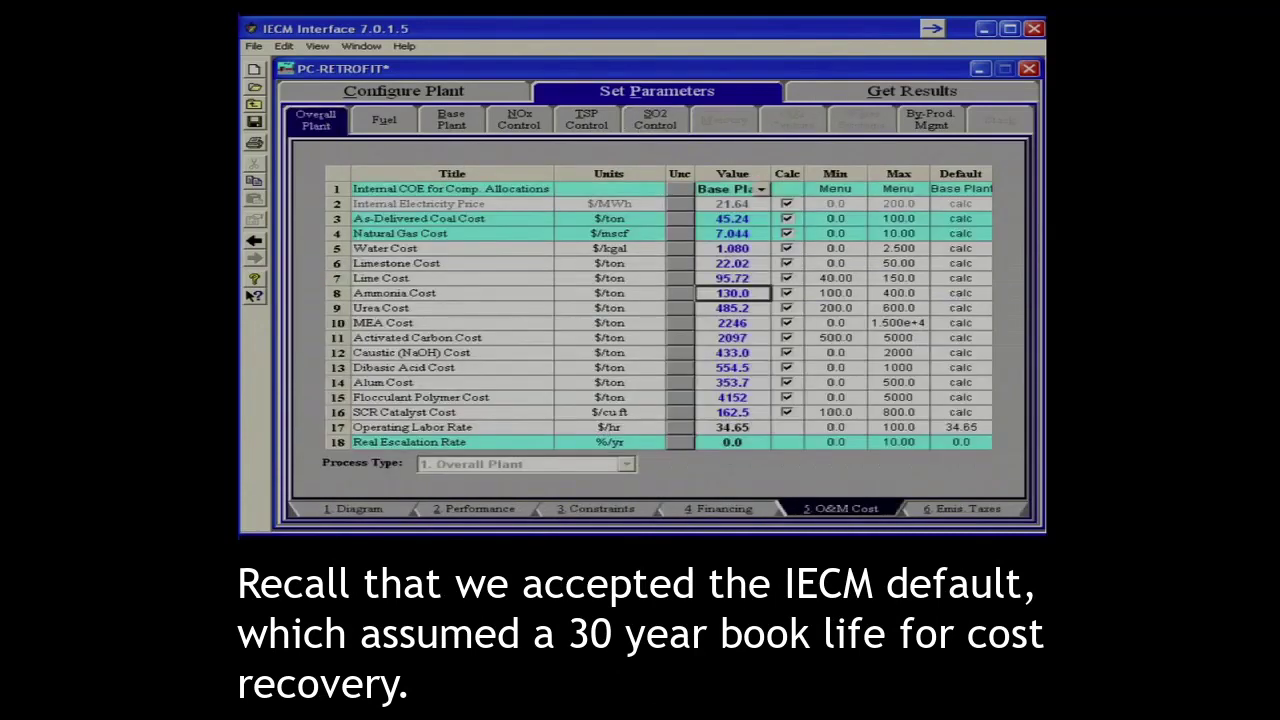
left_click(747, 512)
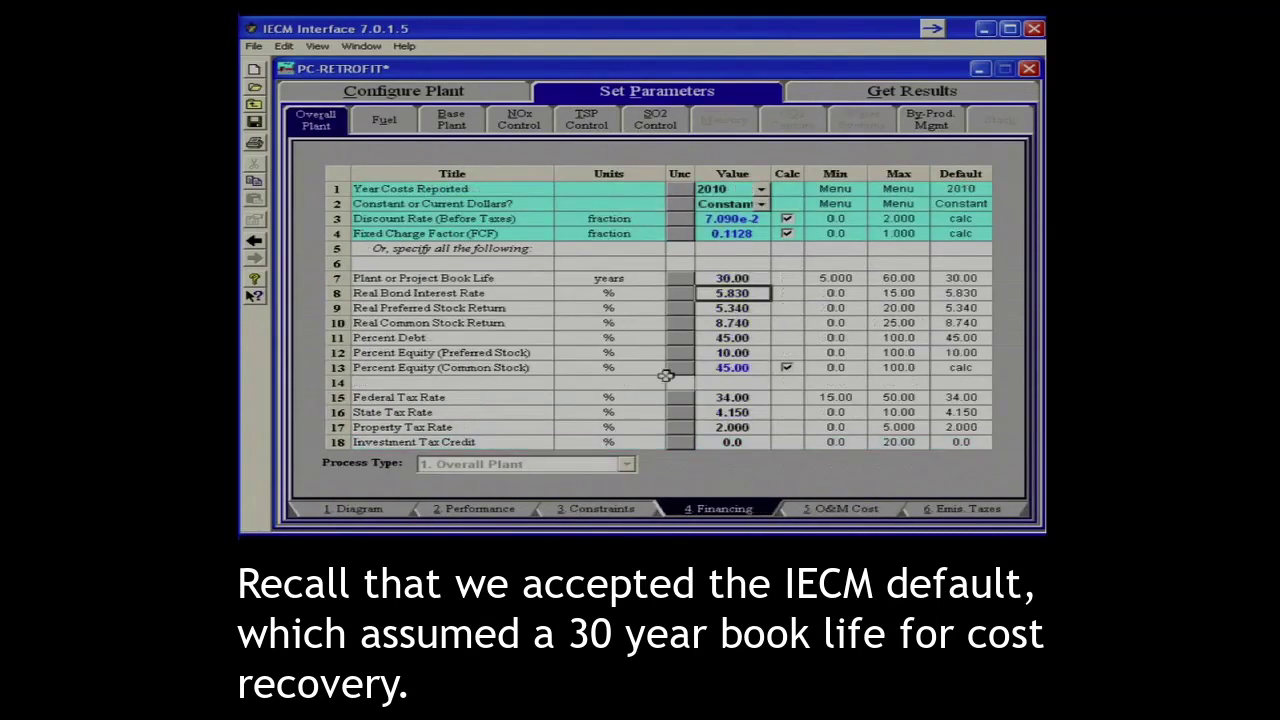
left_click(740, 279)
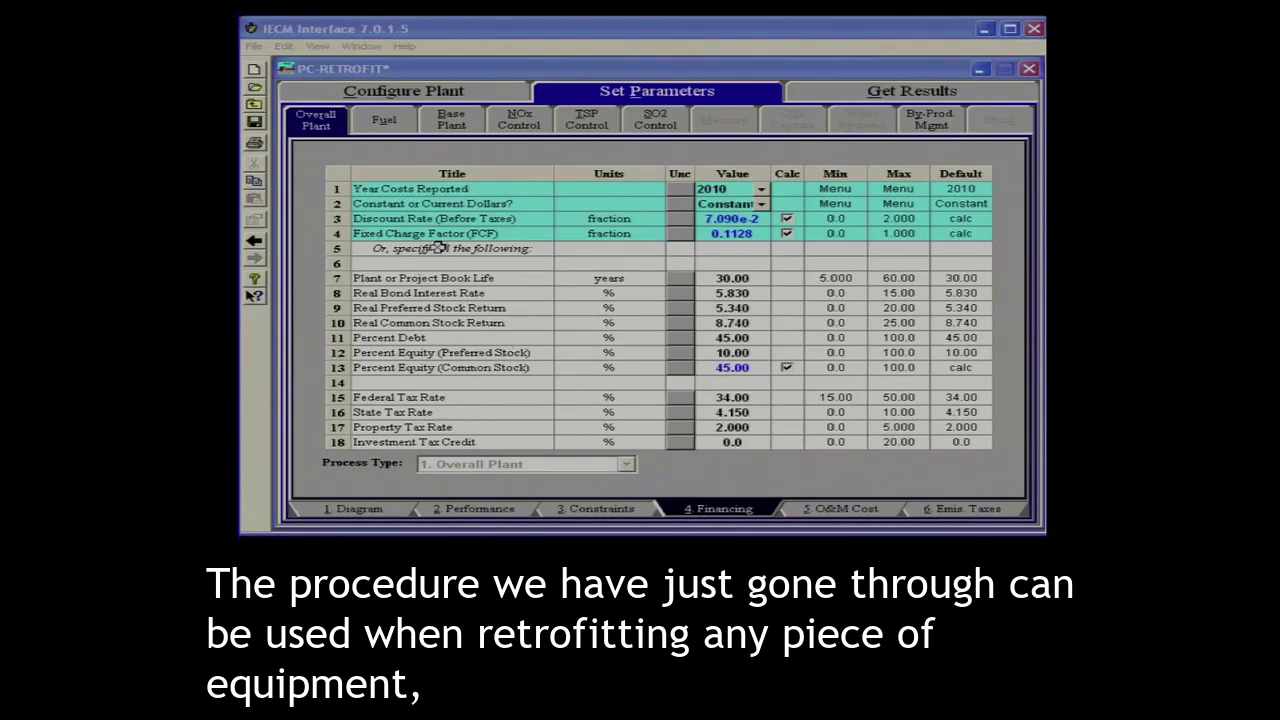
left_click(436, 93)
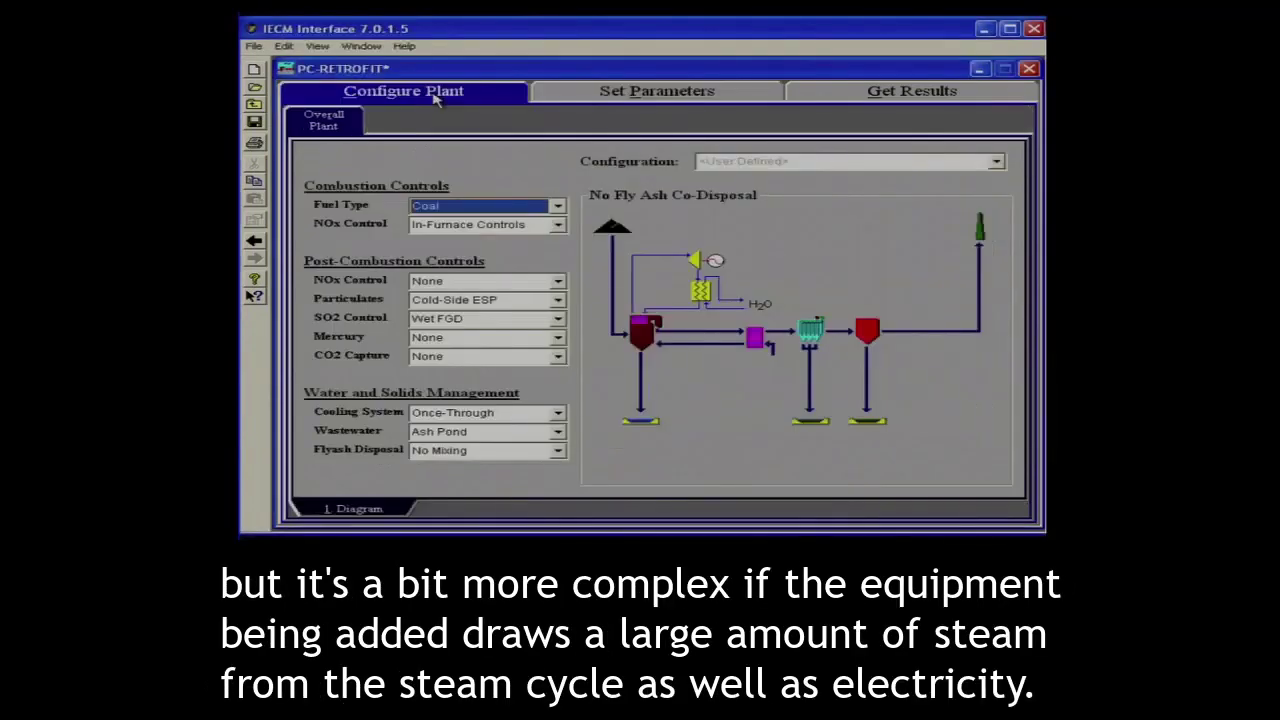
Add an Amine System for CO2 capture to the plant configuration, keeping the wet FGD in place.
left_click(522, 360)
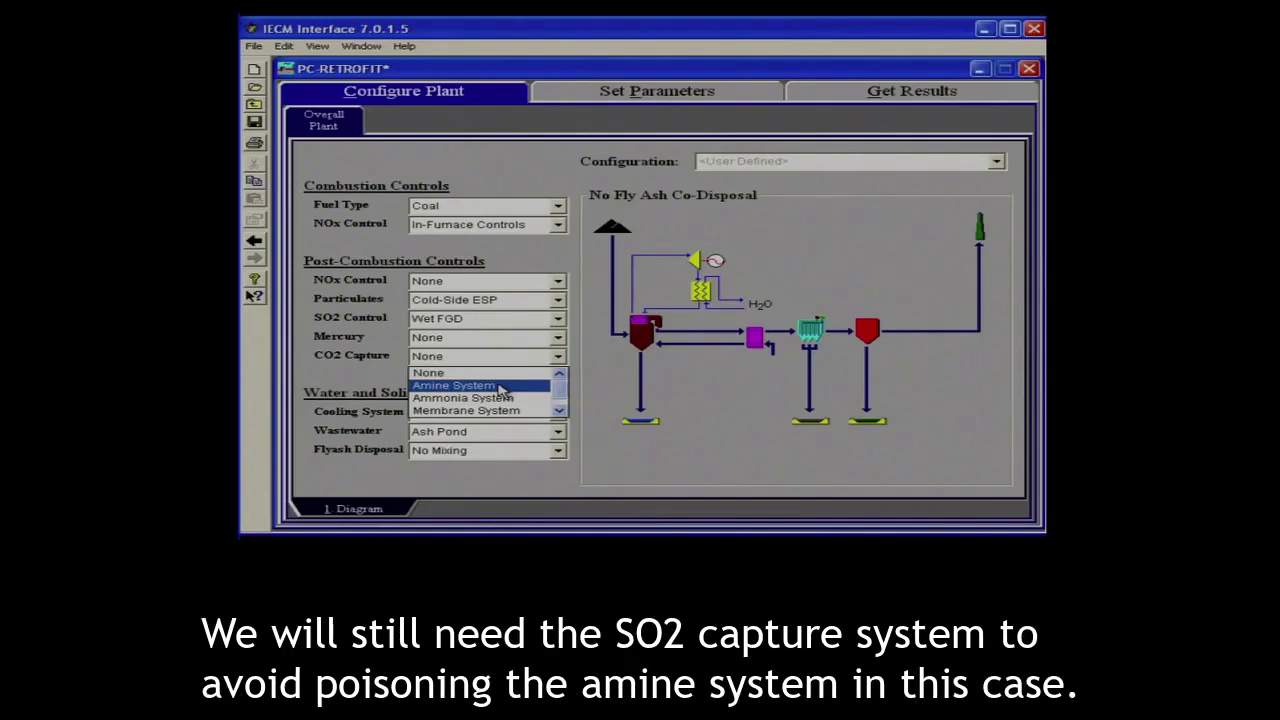
left_click(500, 387)
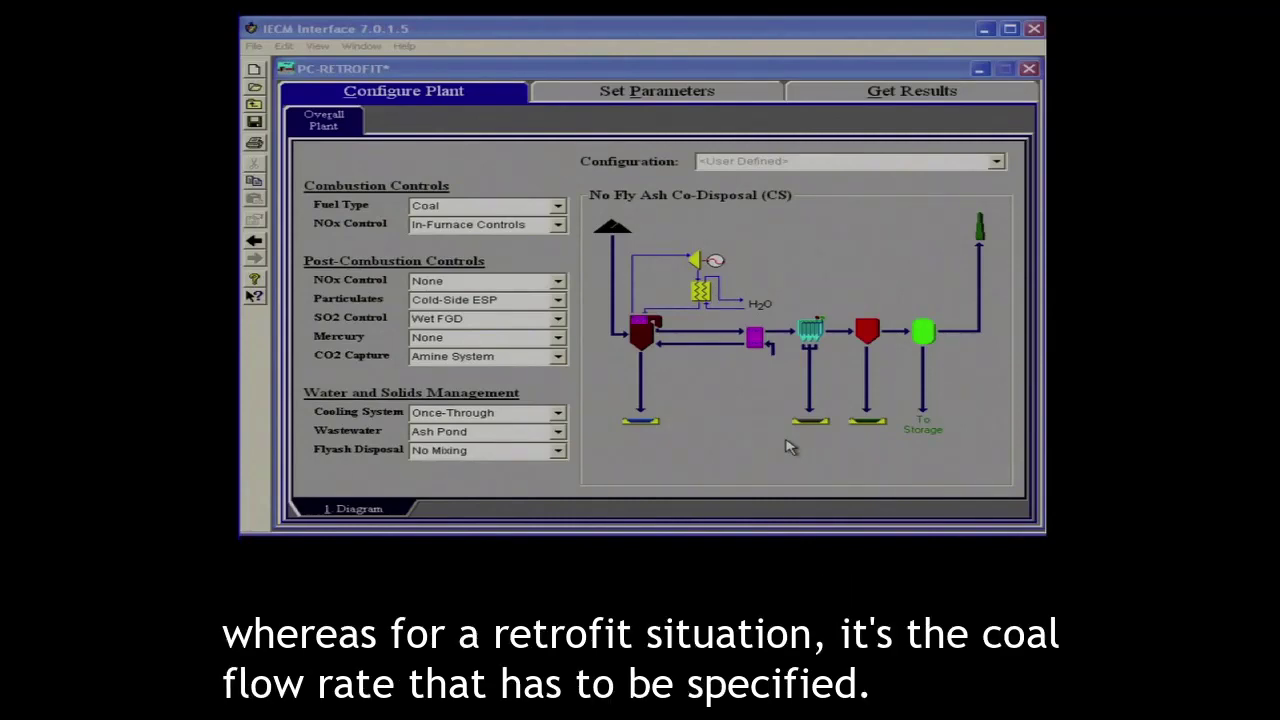
left_click(575, 207)
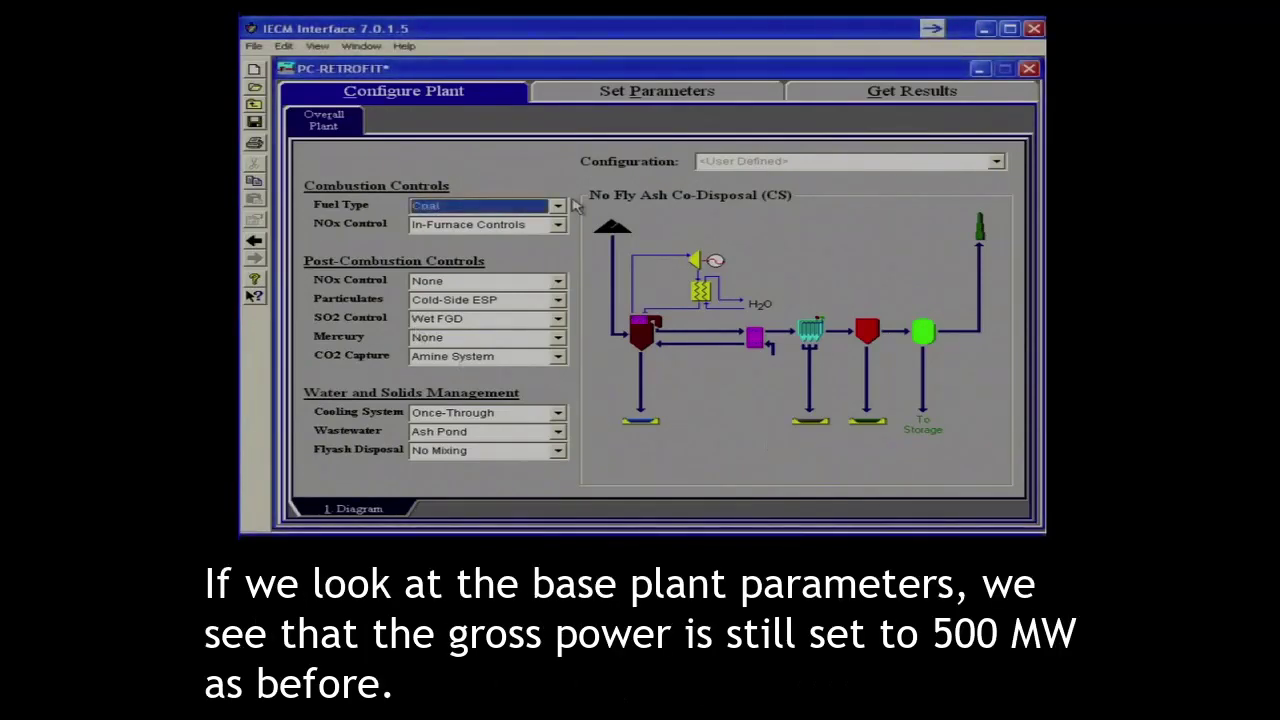
Check the base plant parameters and the coal flow rate, and set the base plant's Gross Electrical Output to 404.6 MWg.
left_click(648, 92)
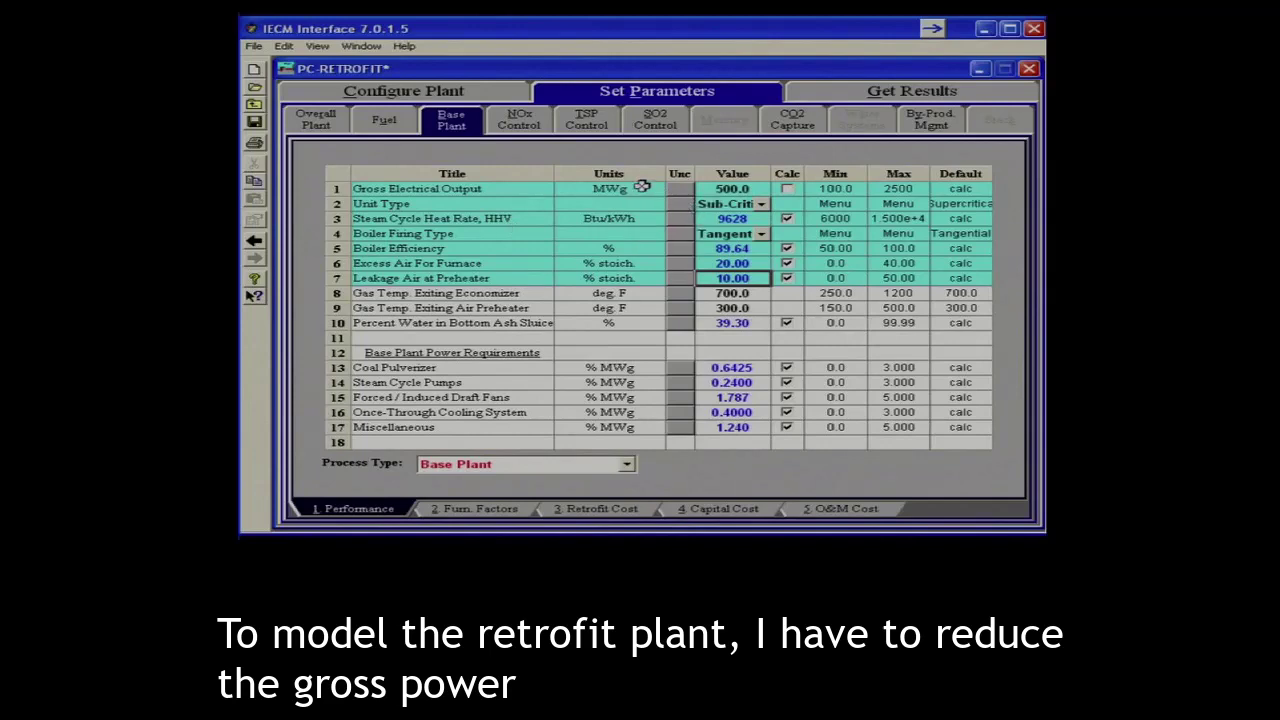
left_click(902, 90)
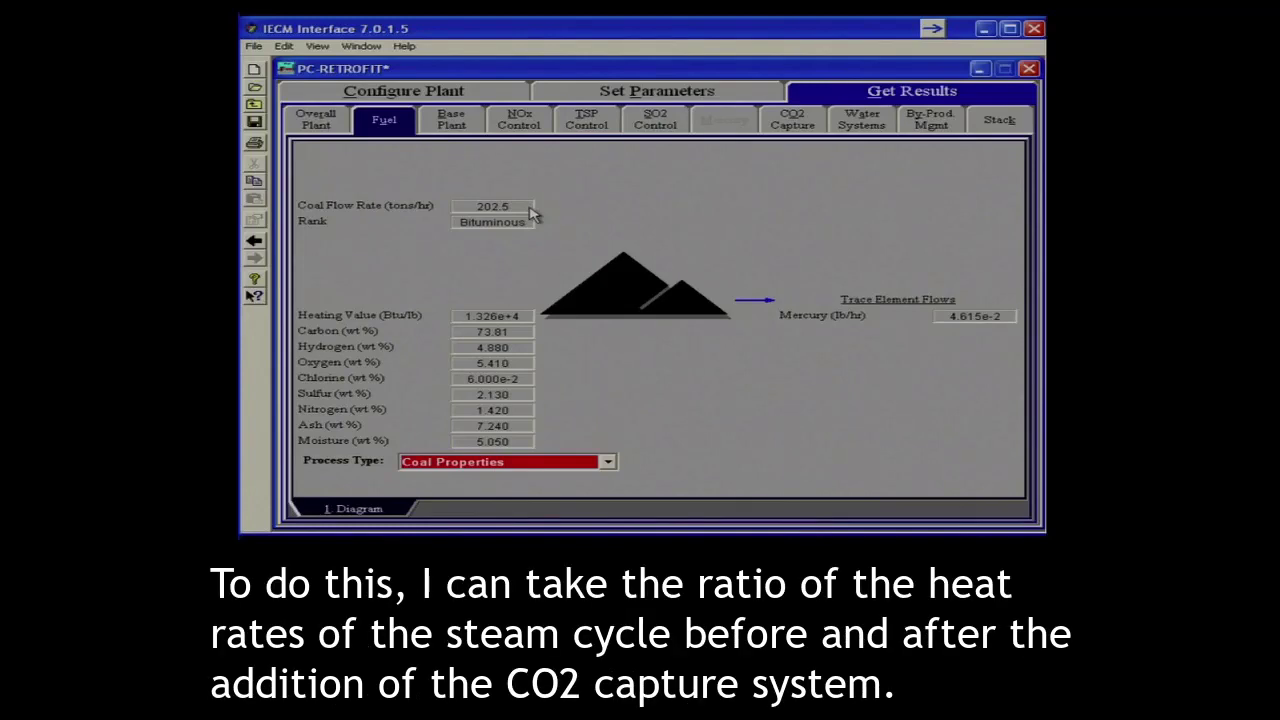
left_click(656, 92)
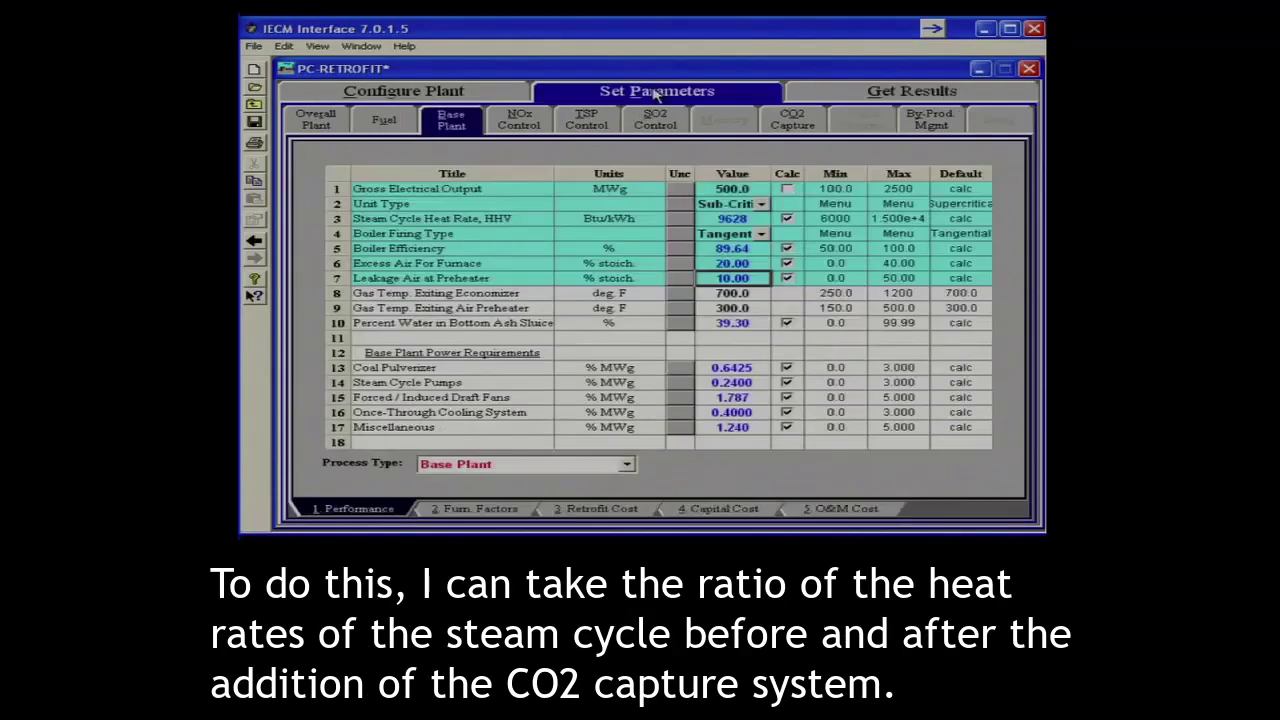
left_click(759, 189)
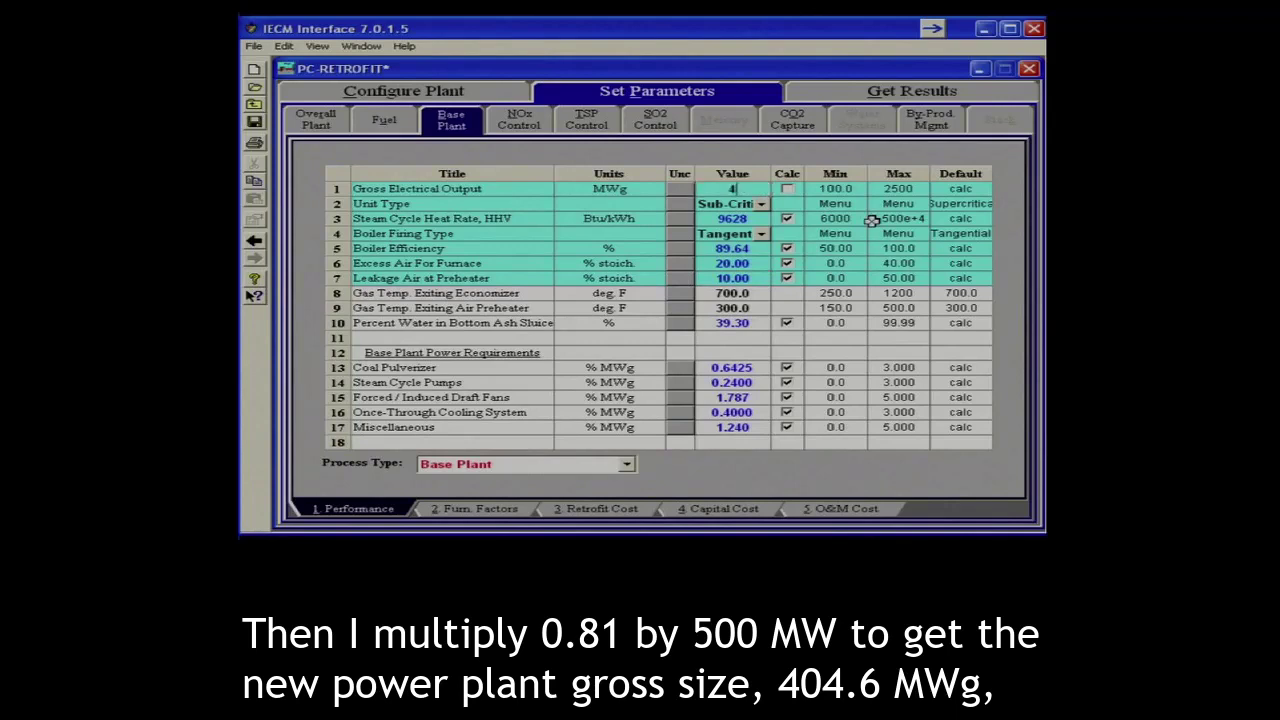
type("404.6")
left_click(872, 221)
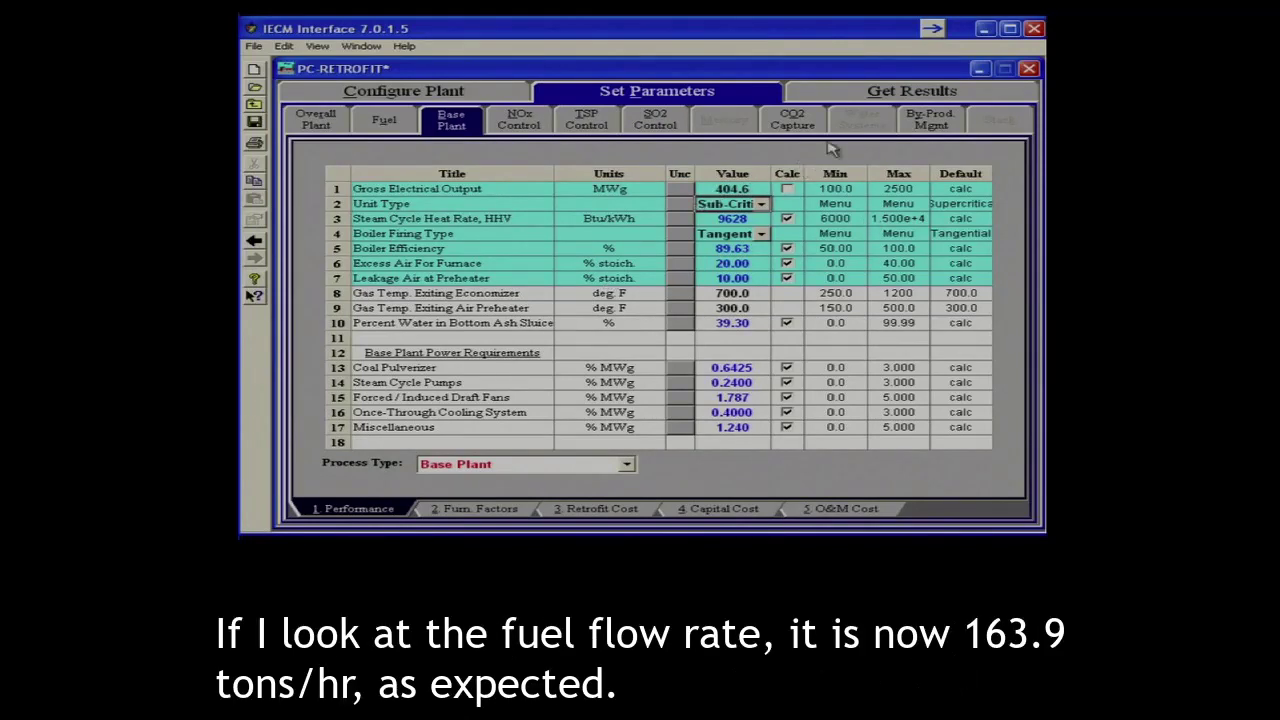
Review the fuel's coal flow rate and the overall plant's performance and cost summary for the CO2 capture retrofit, including total revenue required per MWh.
left_click(868, 92)
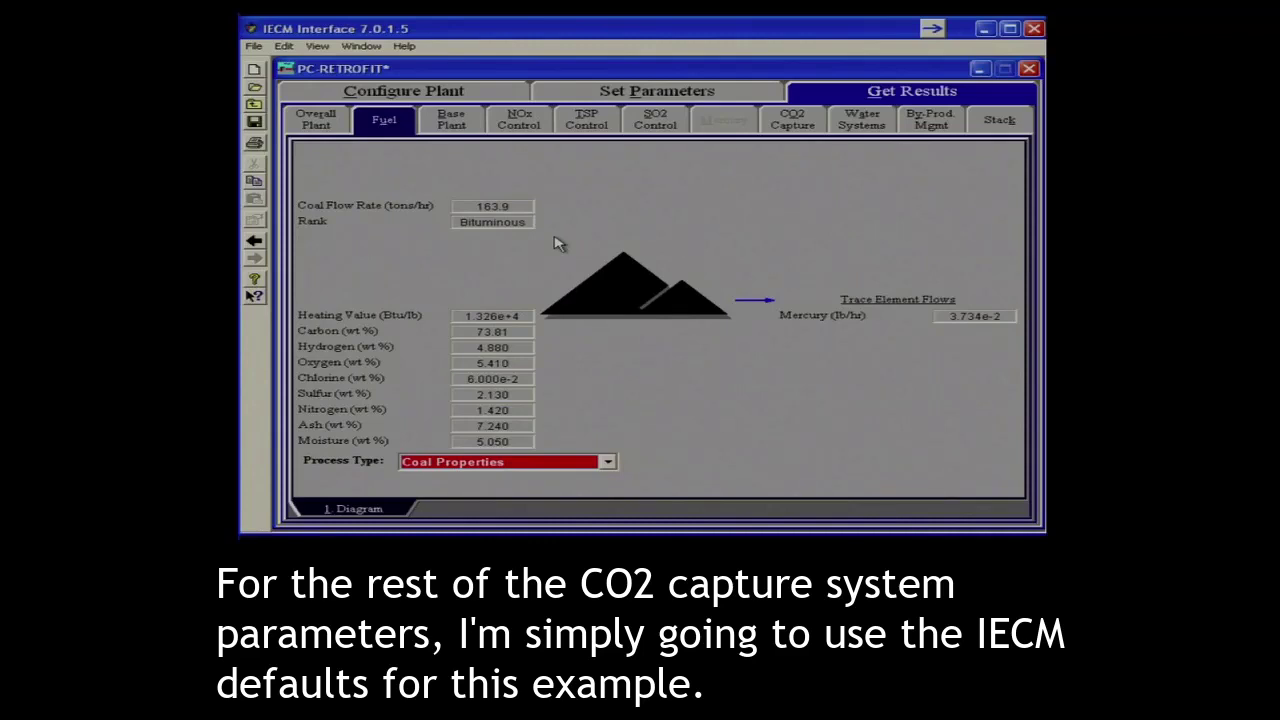
left_click(318, 121)
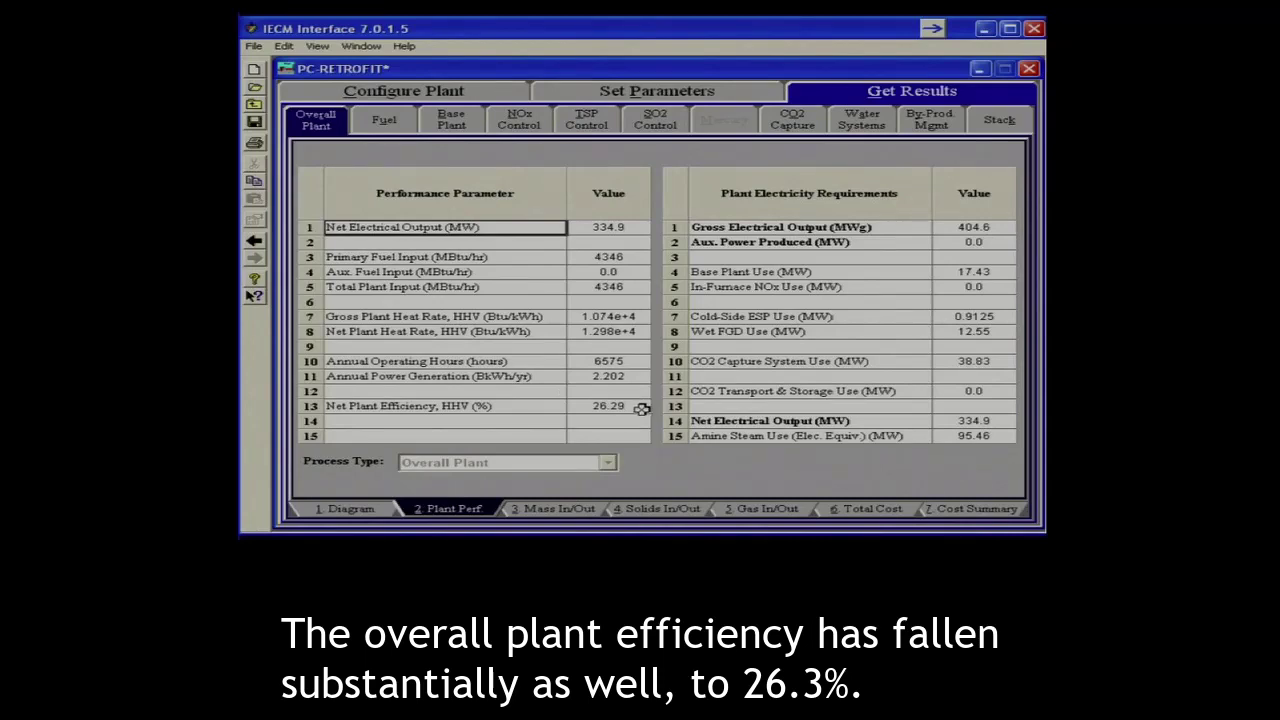
left_click(970, 510)
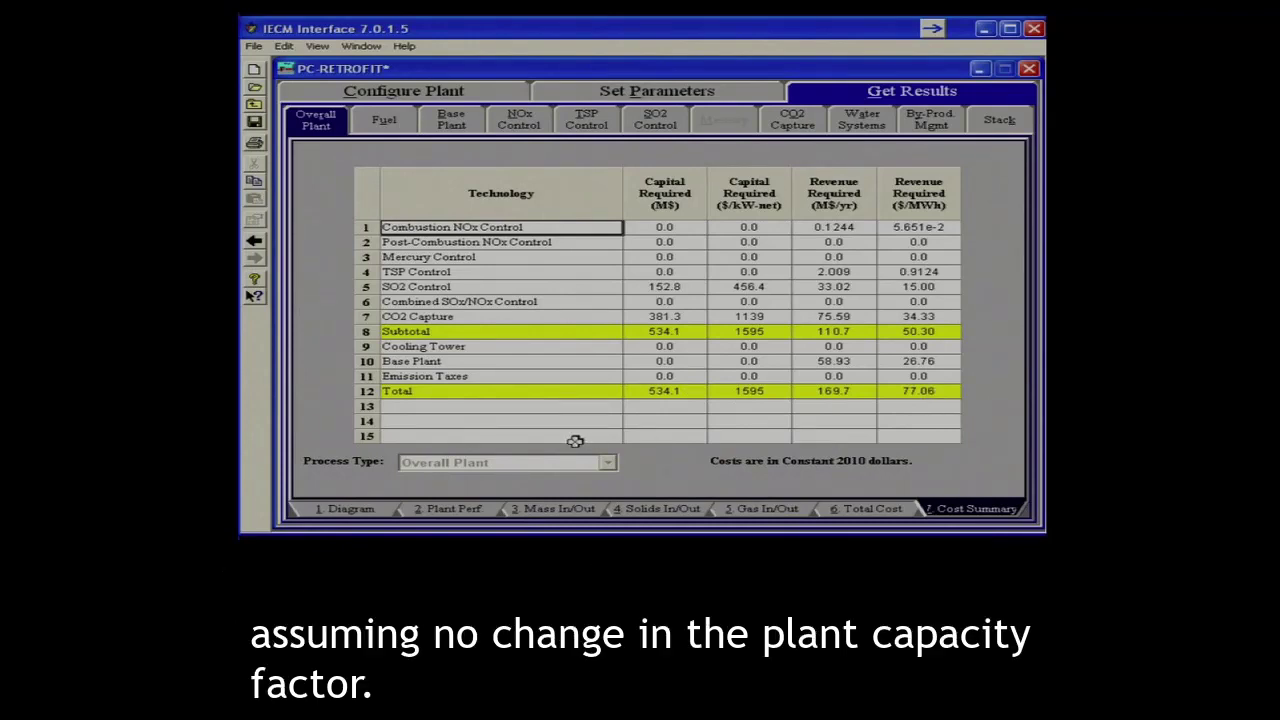
left_click(925, 390)
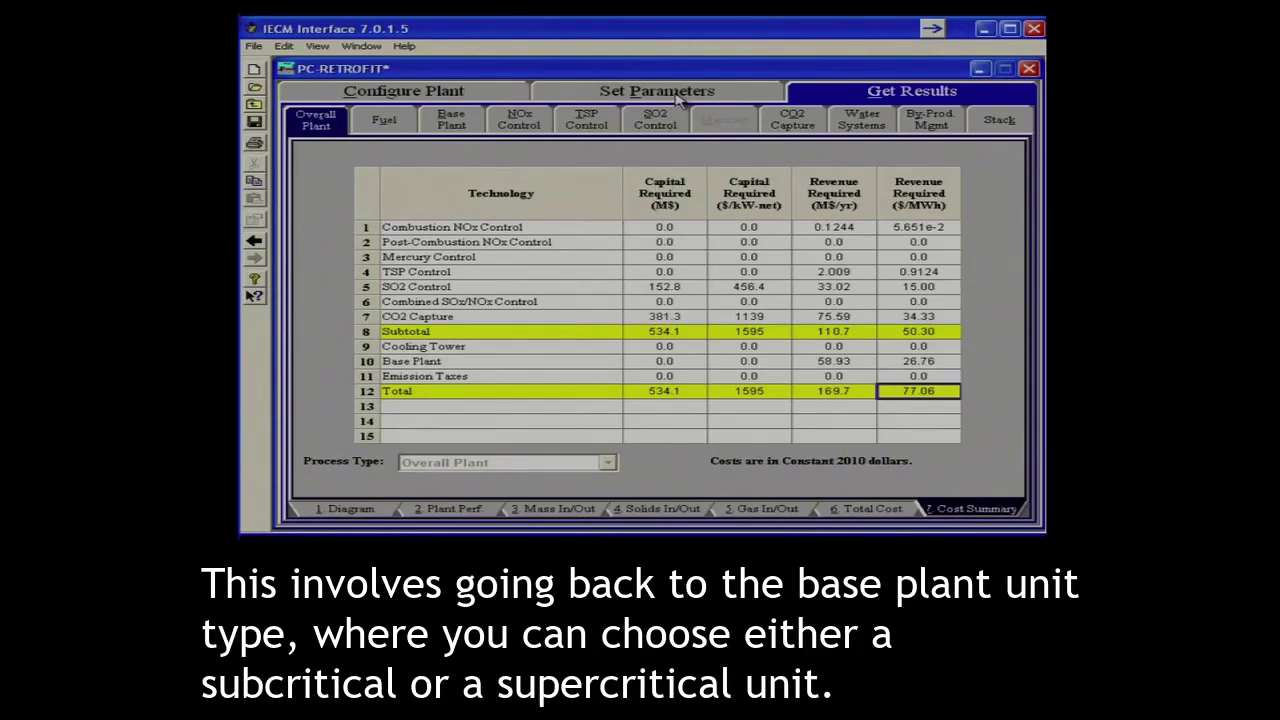
Change the base plant's Unit Type to Ultra-Supercritical.
left_click(678, 96)
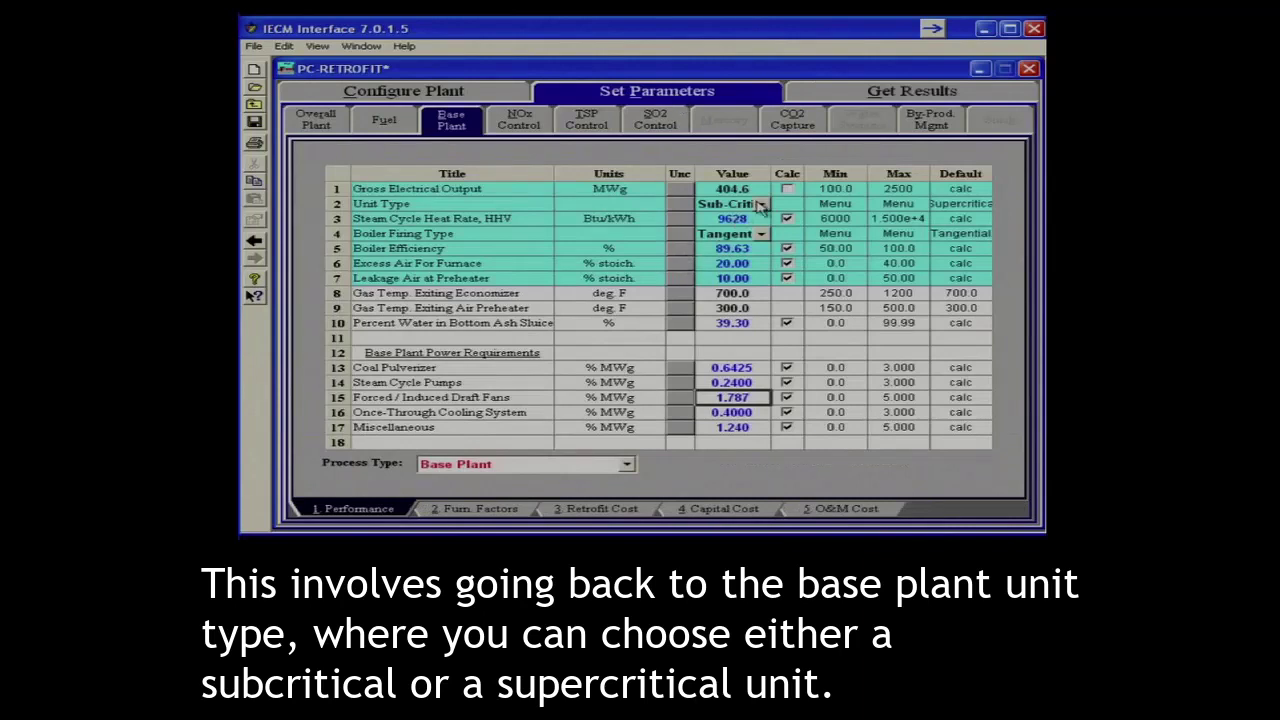
left_click(765, 206)
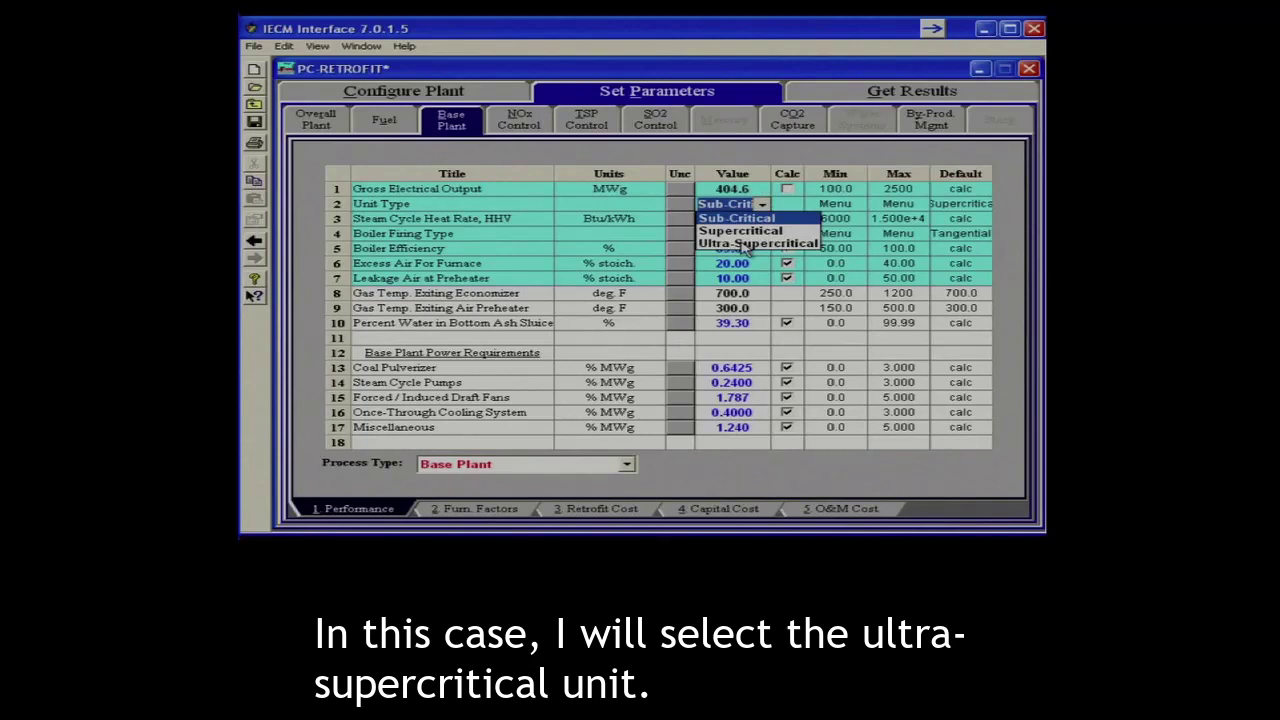
left_click(745, 245)
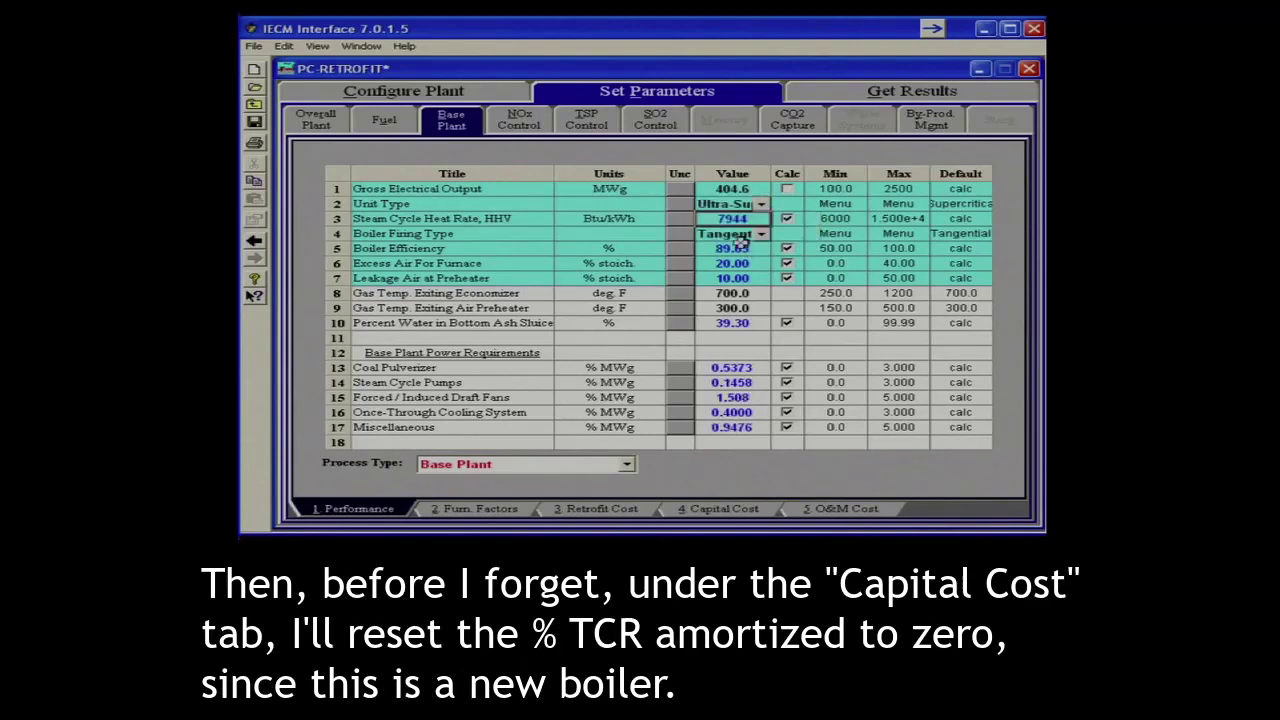
Set the base plant's % TCR Amortized to 0 in its capital cost parameters.
left_click(716, 512)
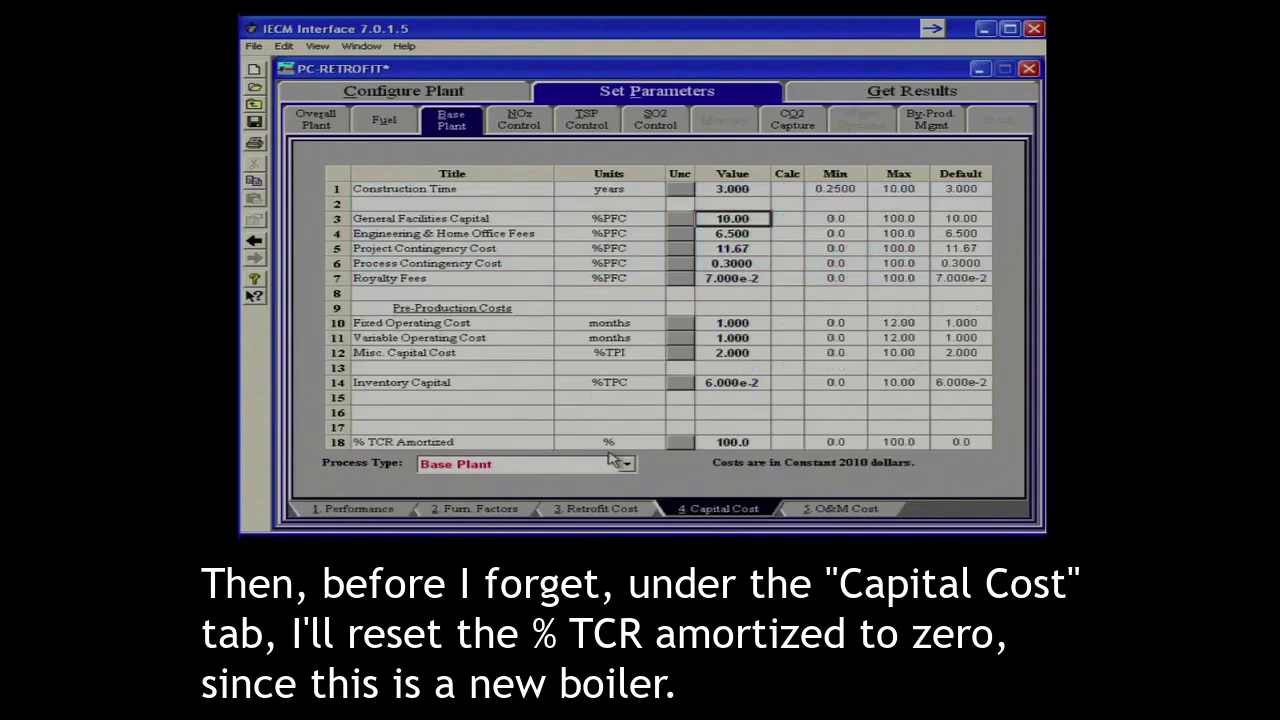
left_click(733, 441)
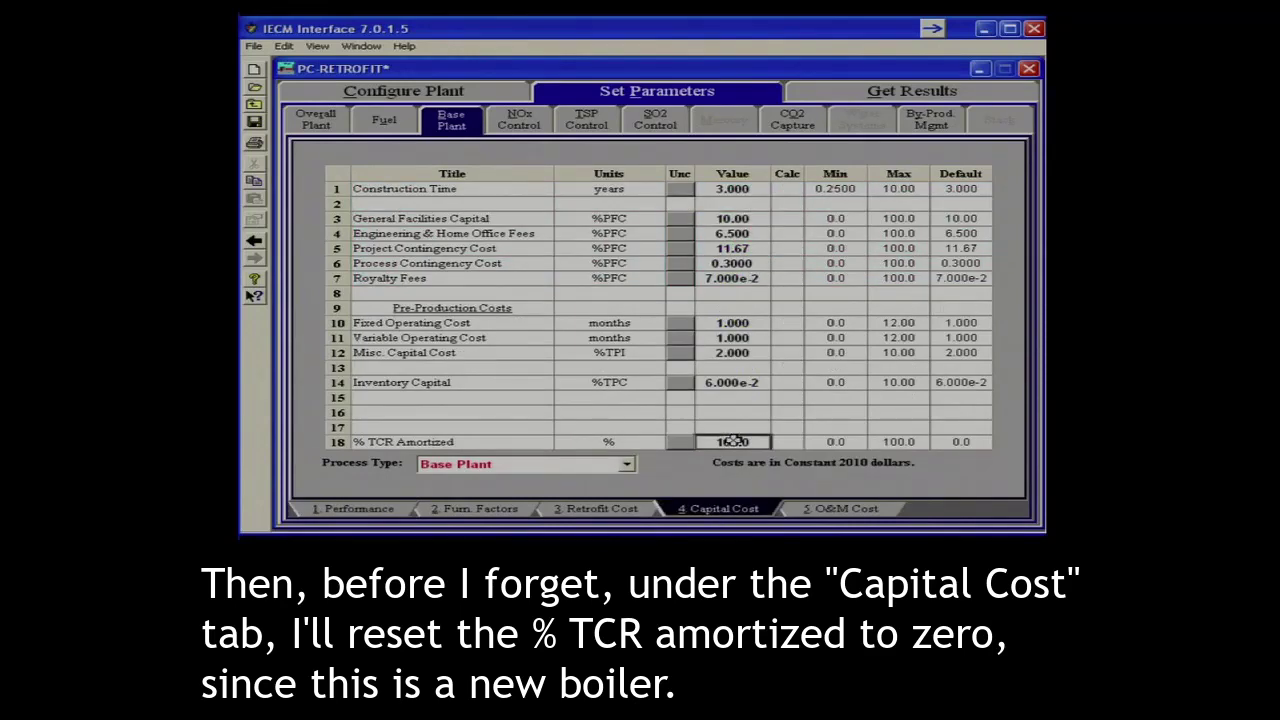
type("0")
Set the Gross Electrical Output to 490.4 MWg in the base plant's performance parameters.
left_click(355, 510)
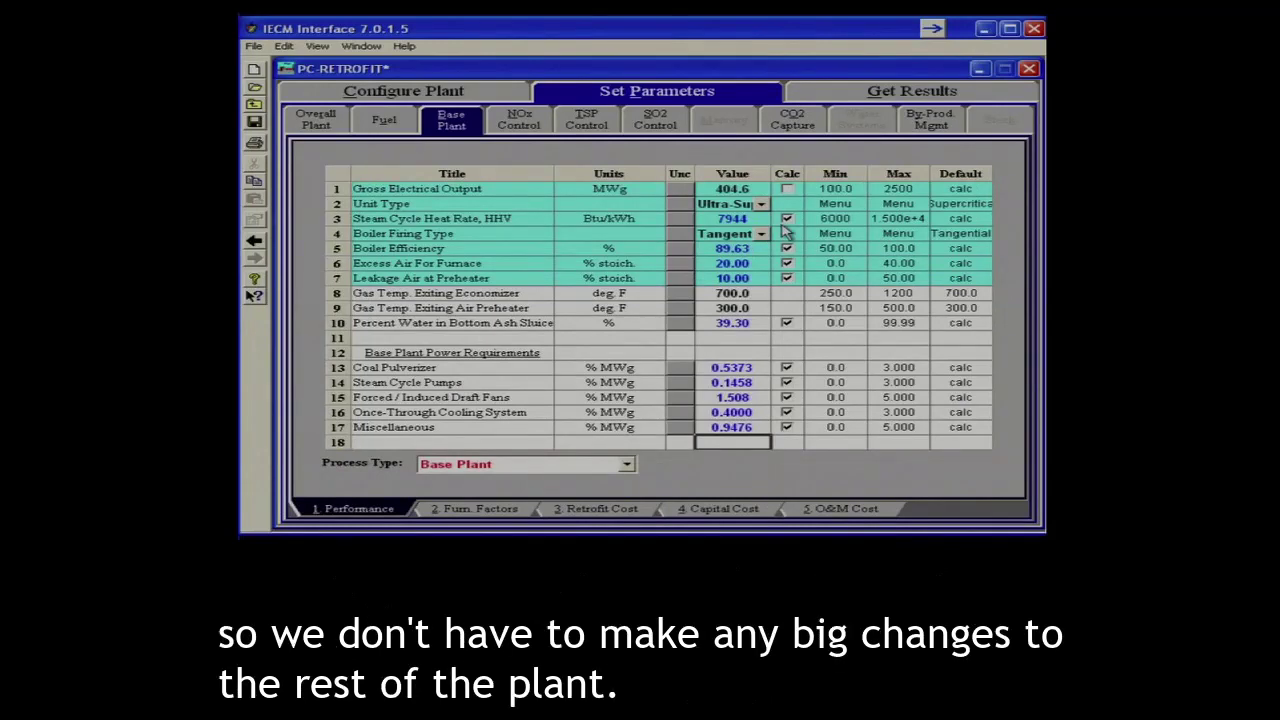
left_click(755, 188)
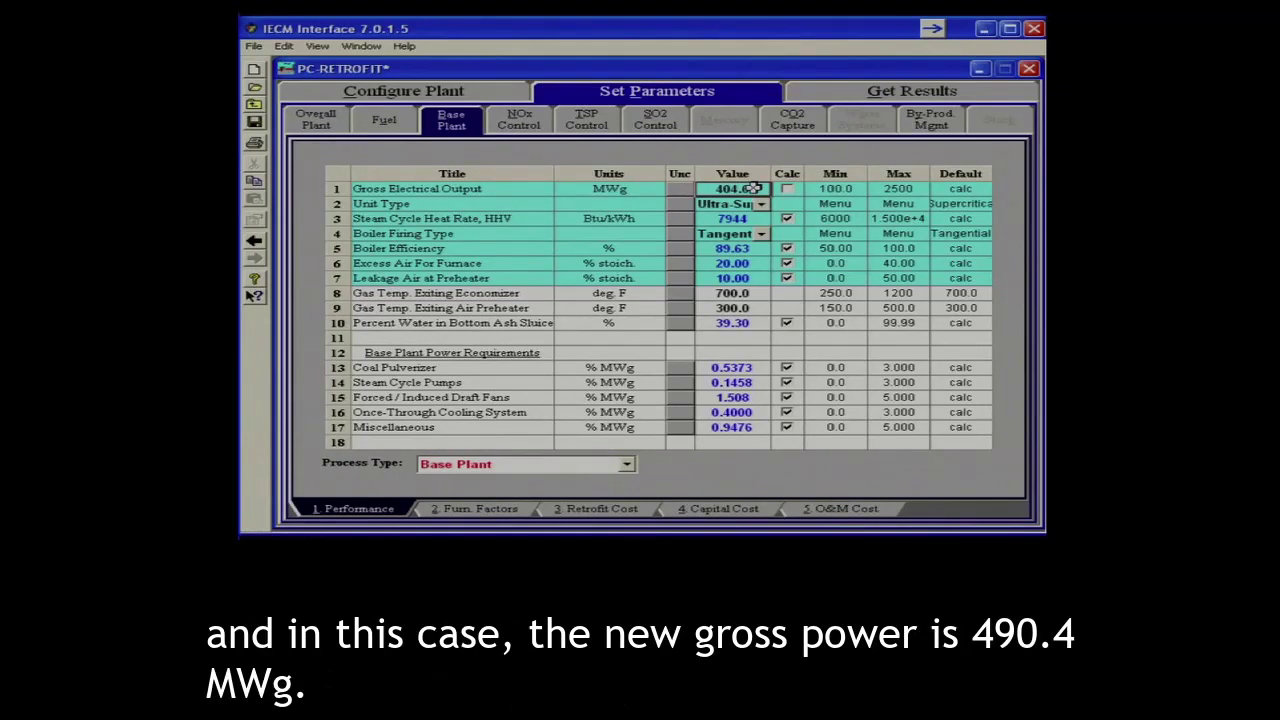
type("490.4")
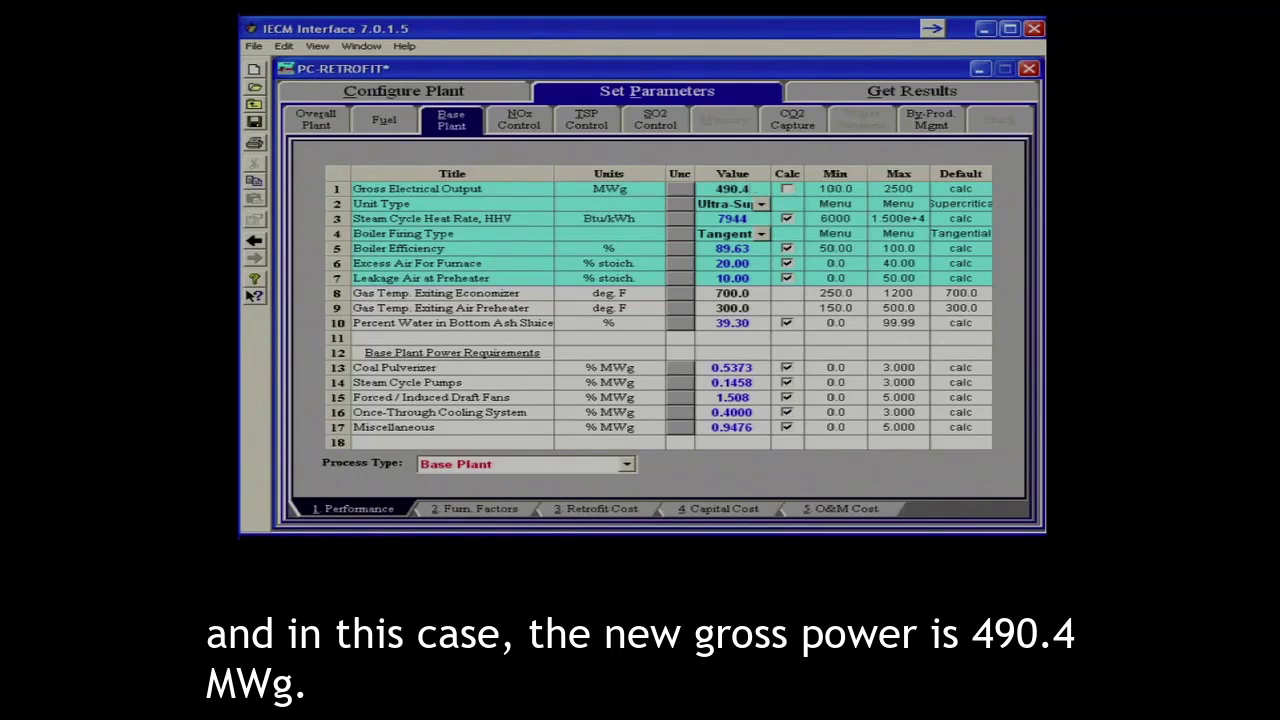
key("Return")
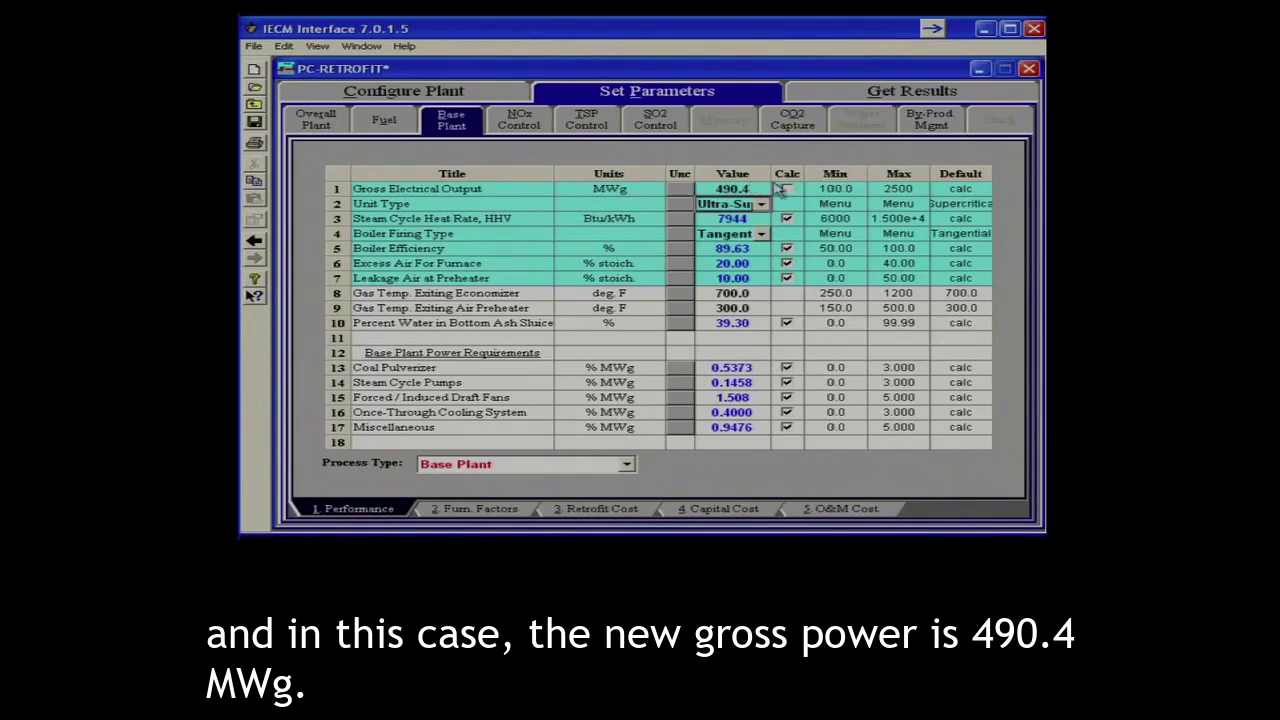
Examine the repowered plant's coal flow rate, net electrical output and efficiency, and its total capital and revenue requirements.
left_click(805, 97)
left_click(390, 119)
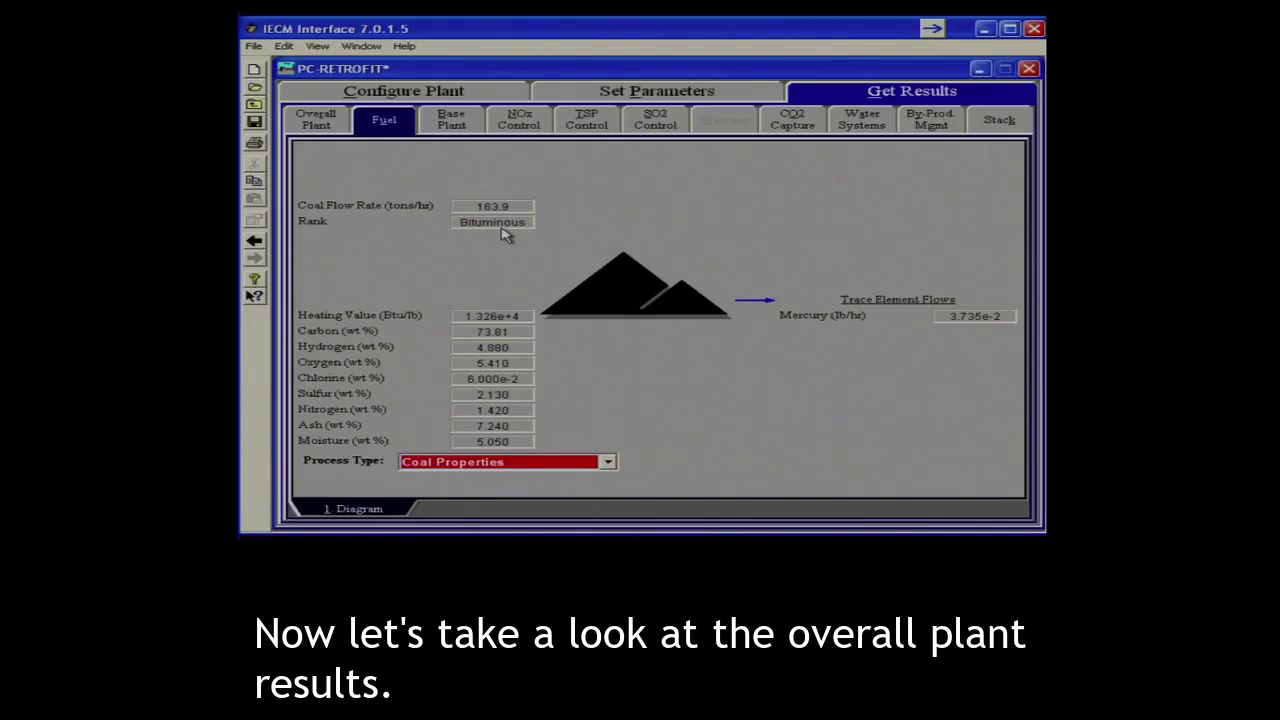
left_click(331, 122)
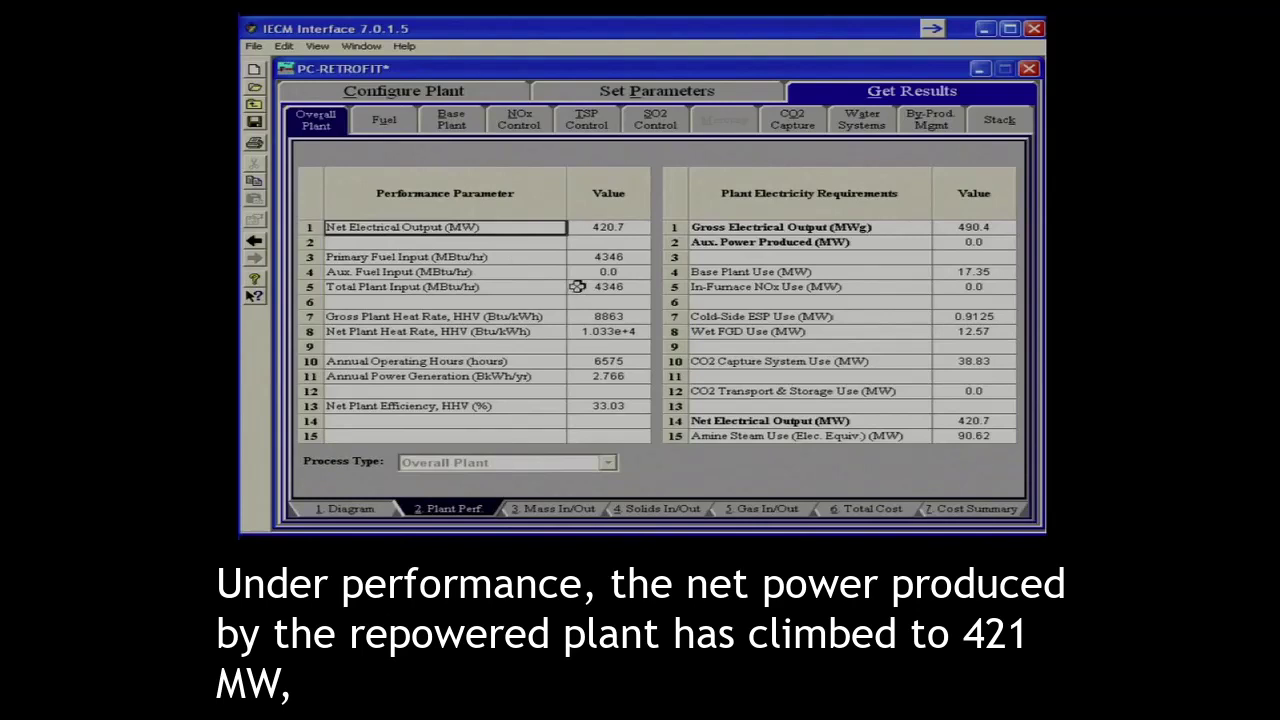
left_click(636, 227)
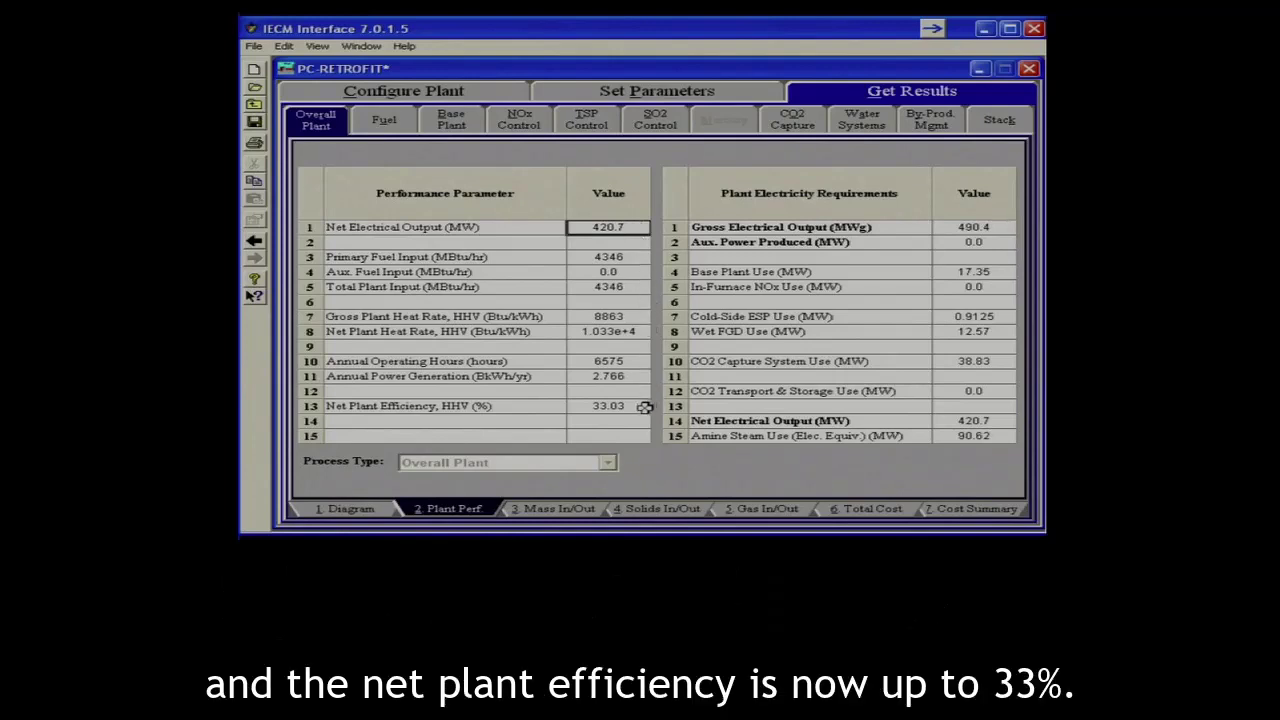
left_click(985, 512)
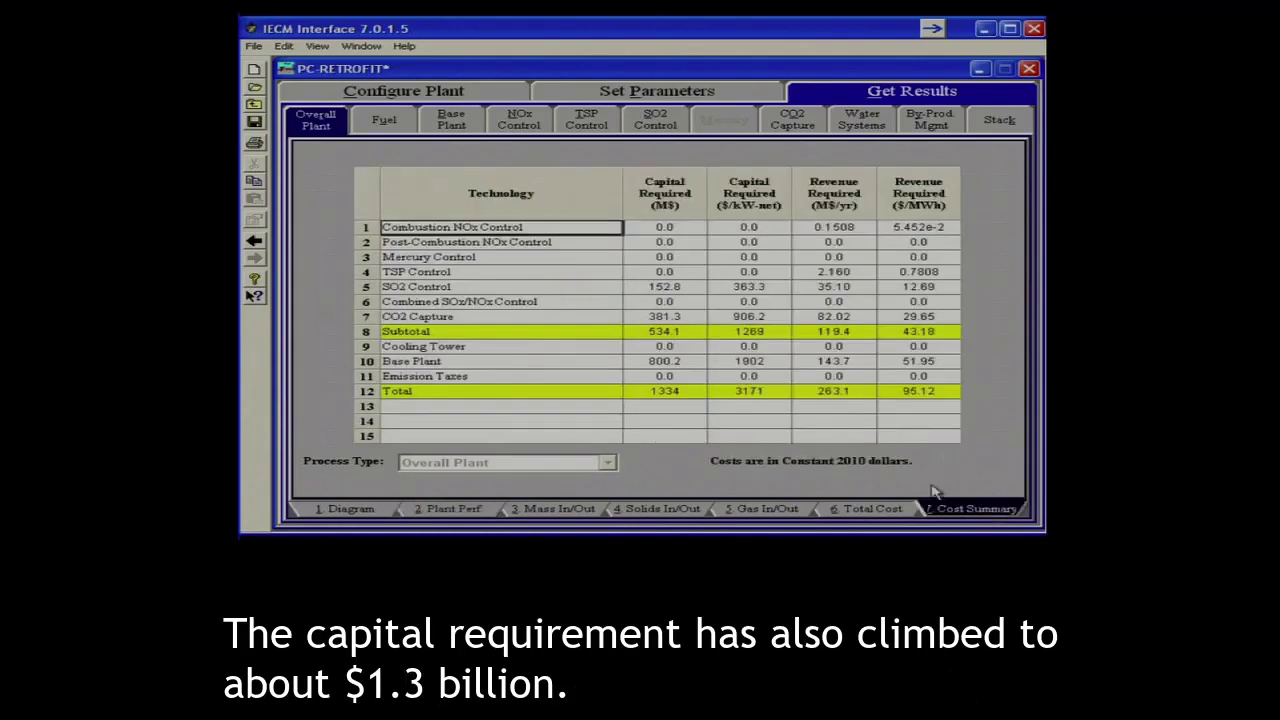
left_click(694, 394)
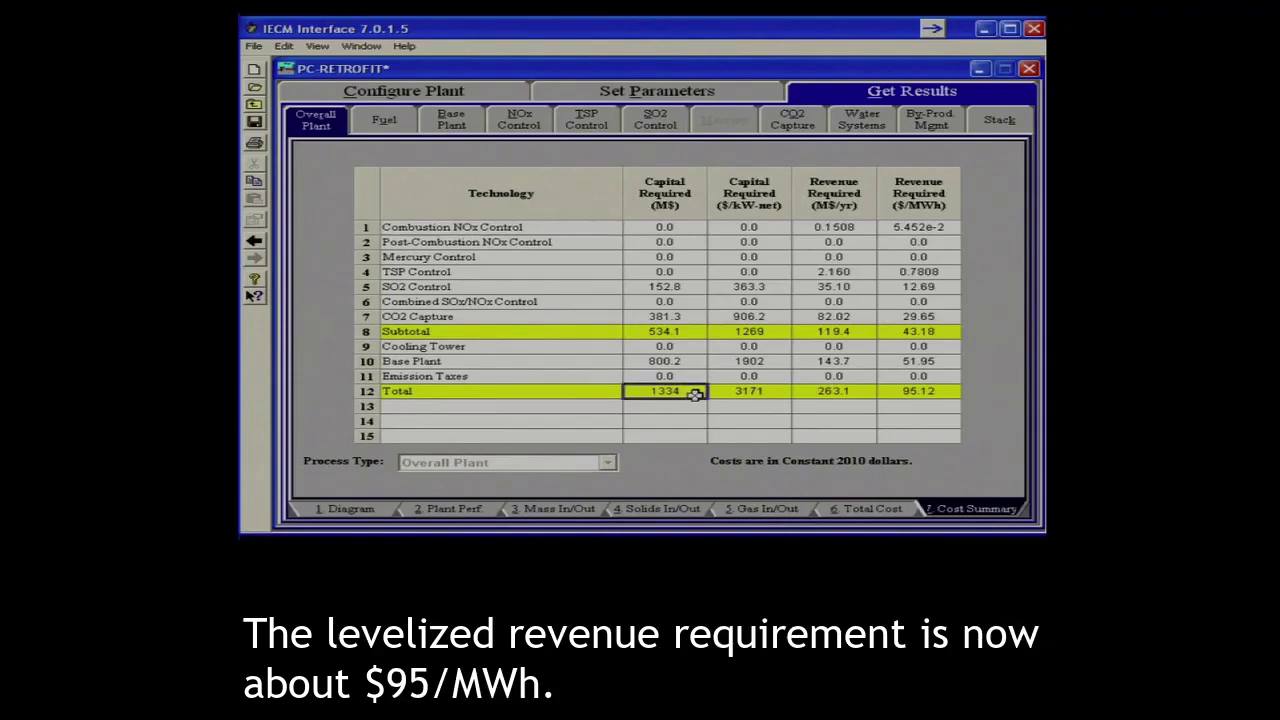
left_click(947, 392)
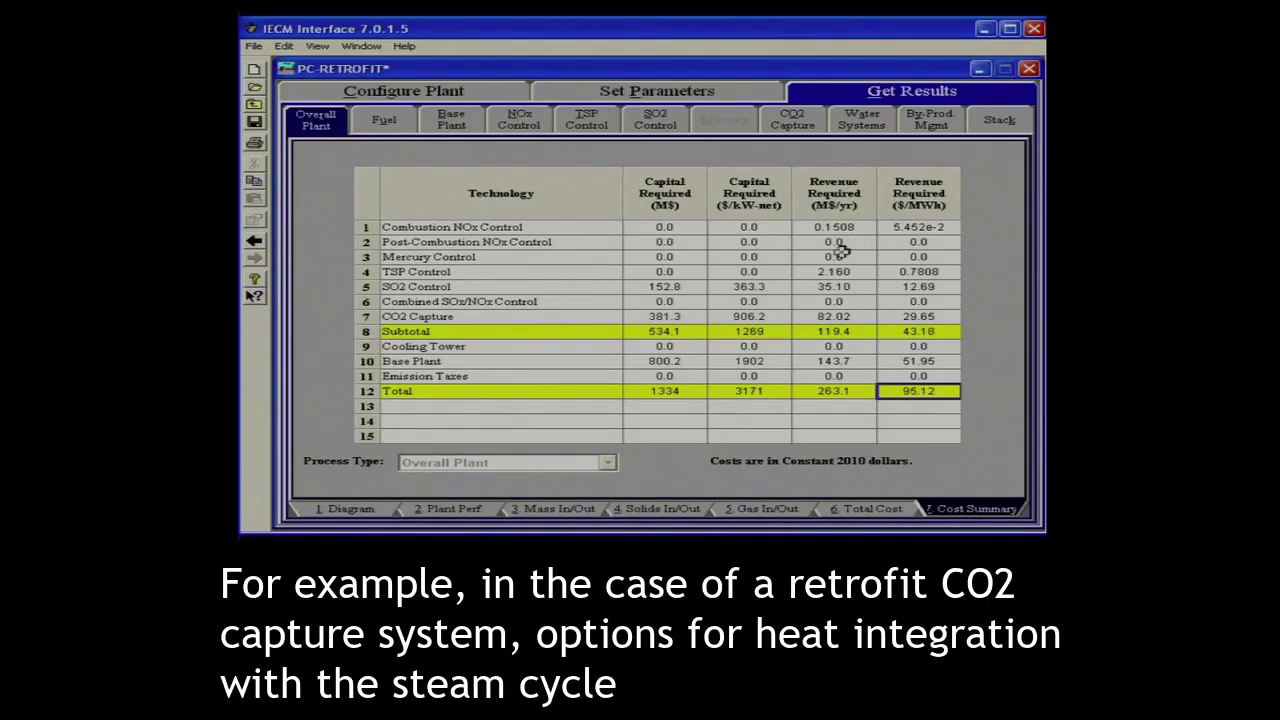
Inspect the Heat-to-Electricity Efficiency among the CO2 capture system's regenerator parameters.
left_click(640, 93)
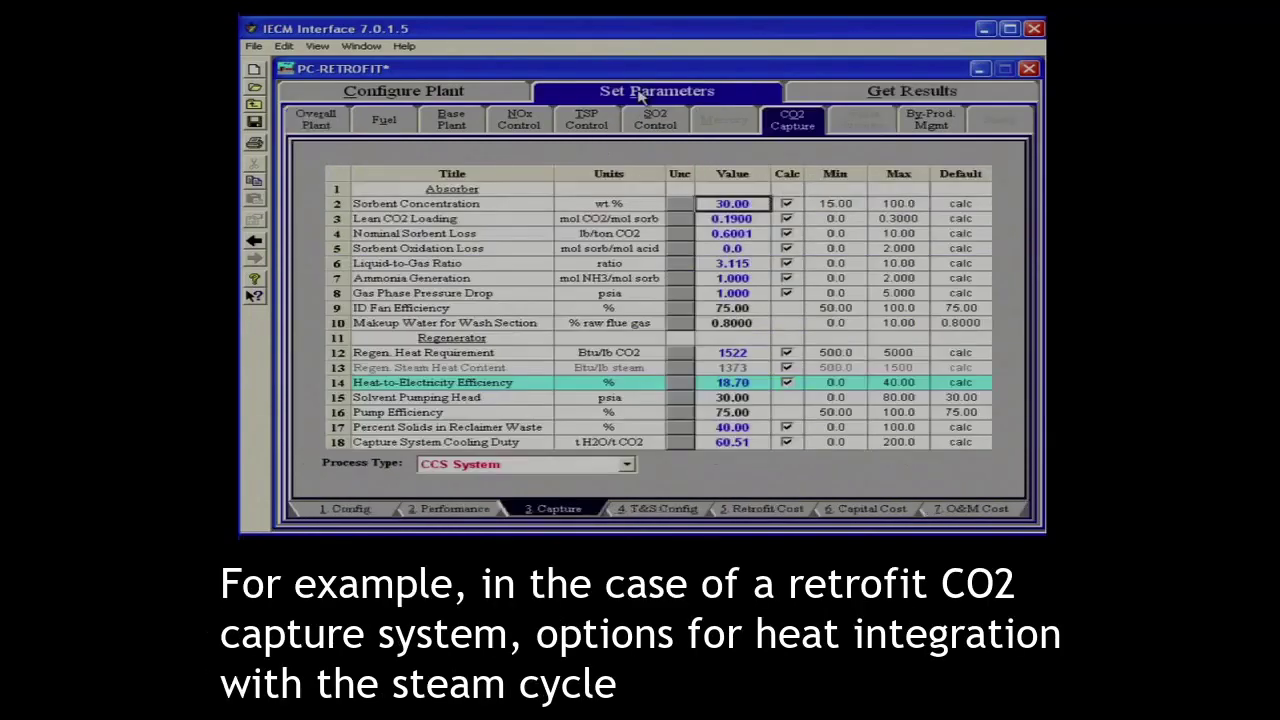
left_click(765, 382)
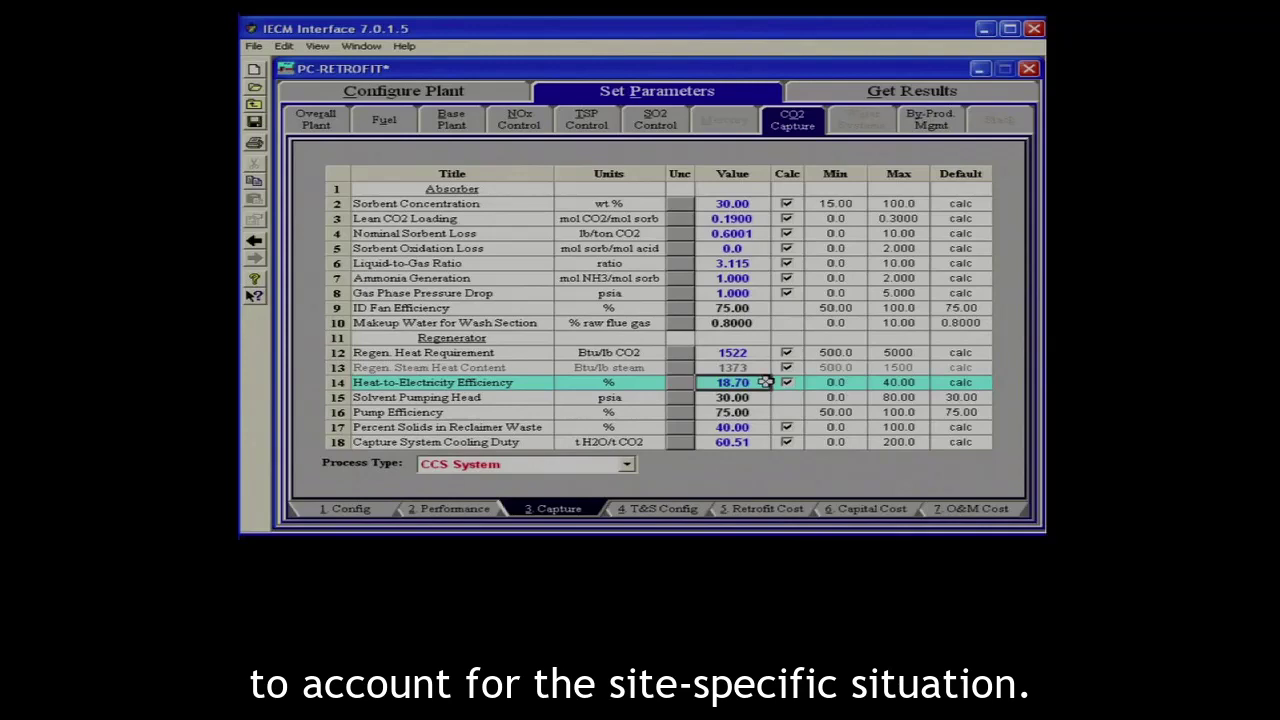